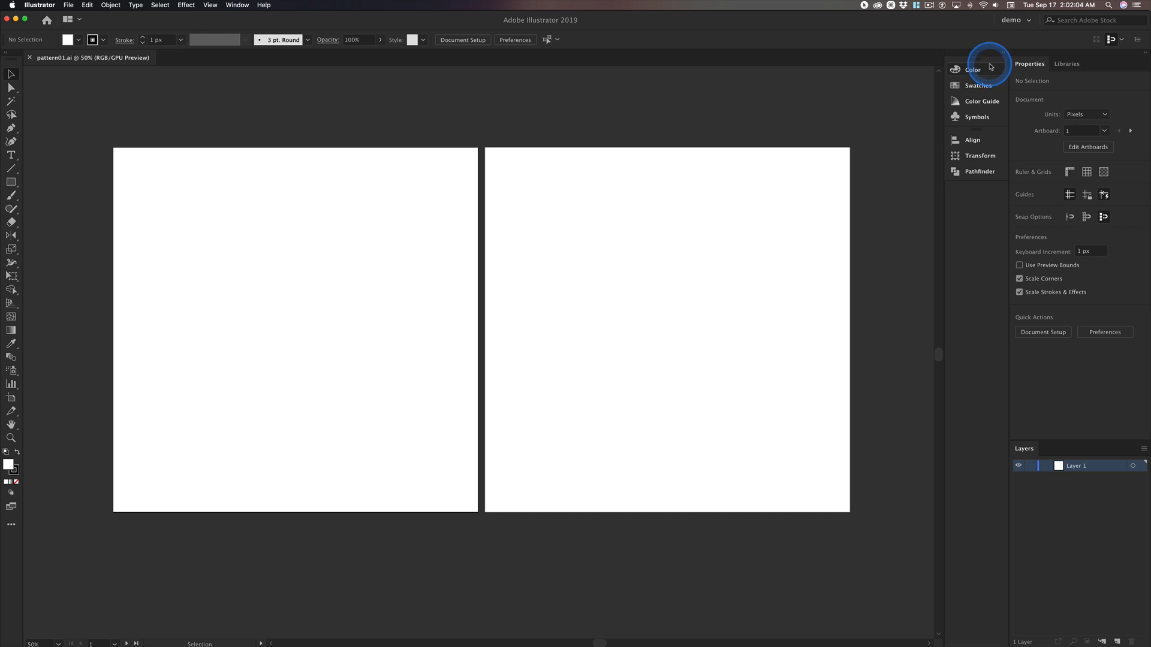
# Dock the Color, Swatches, Color Guide and Symbols group above Properties and collapse the Align, Transform and Pathfinder dock to icons.
pyautogui.click(958, 70)
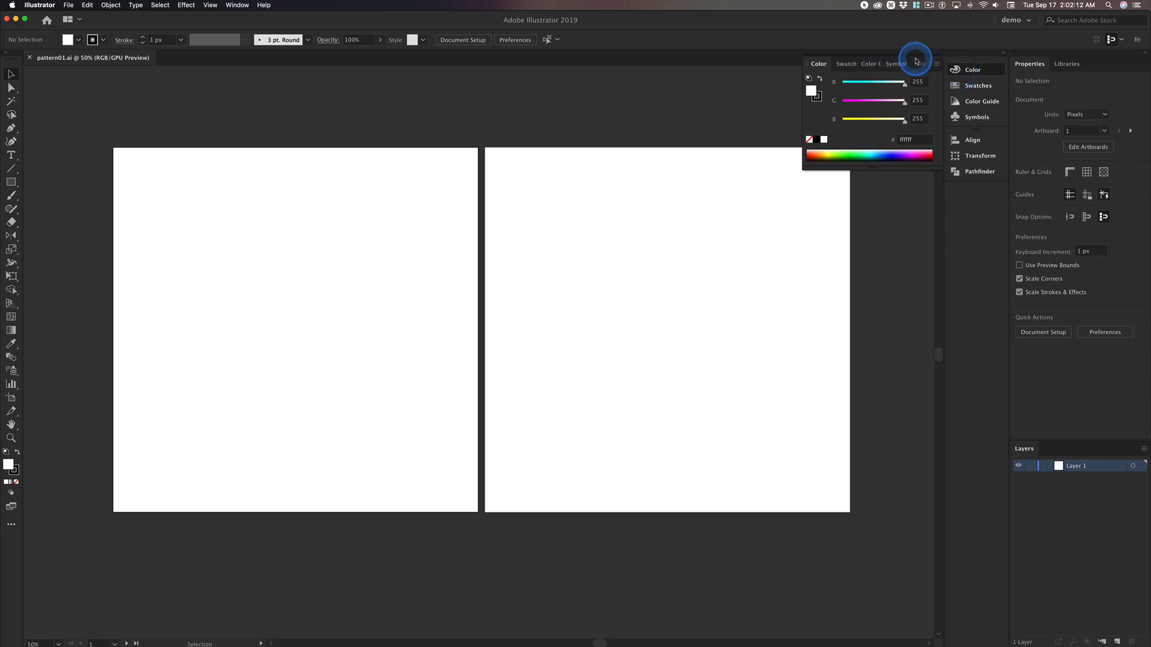
pyautogui.moveTo(920, 63); pyautogui.dragTo(754, 85)
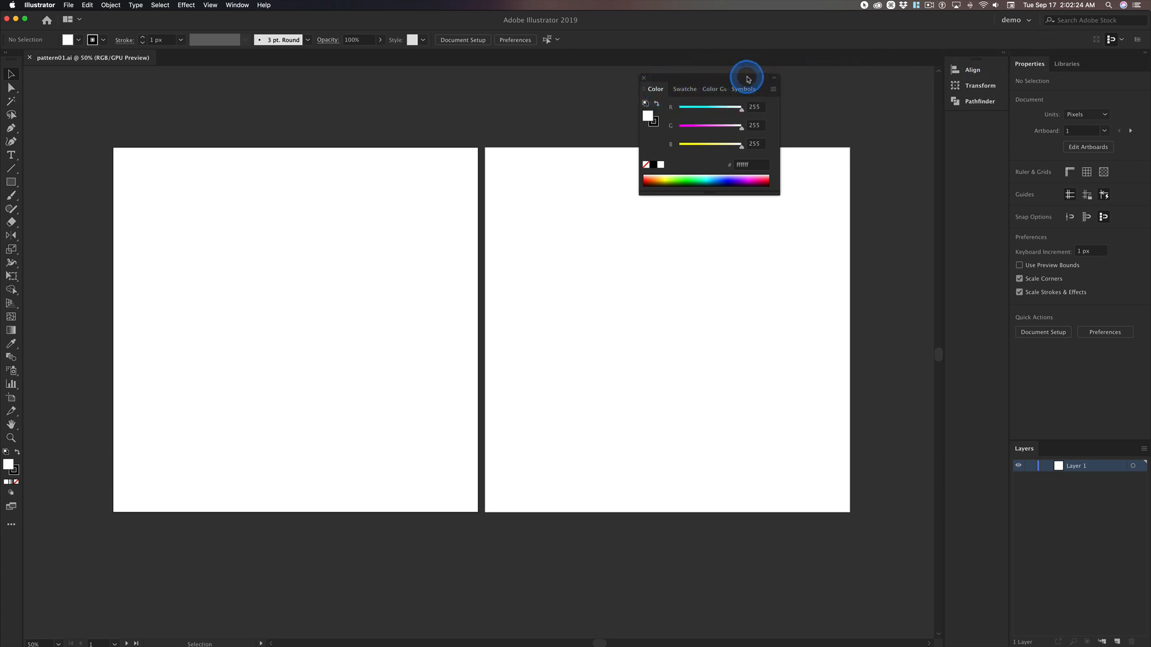
pyautogui.moveTo(748, 79); pyautogui.dragTo(1080, 59)
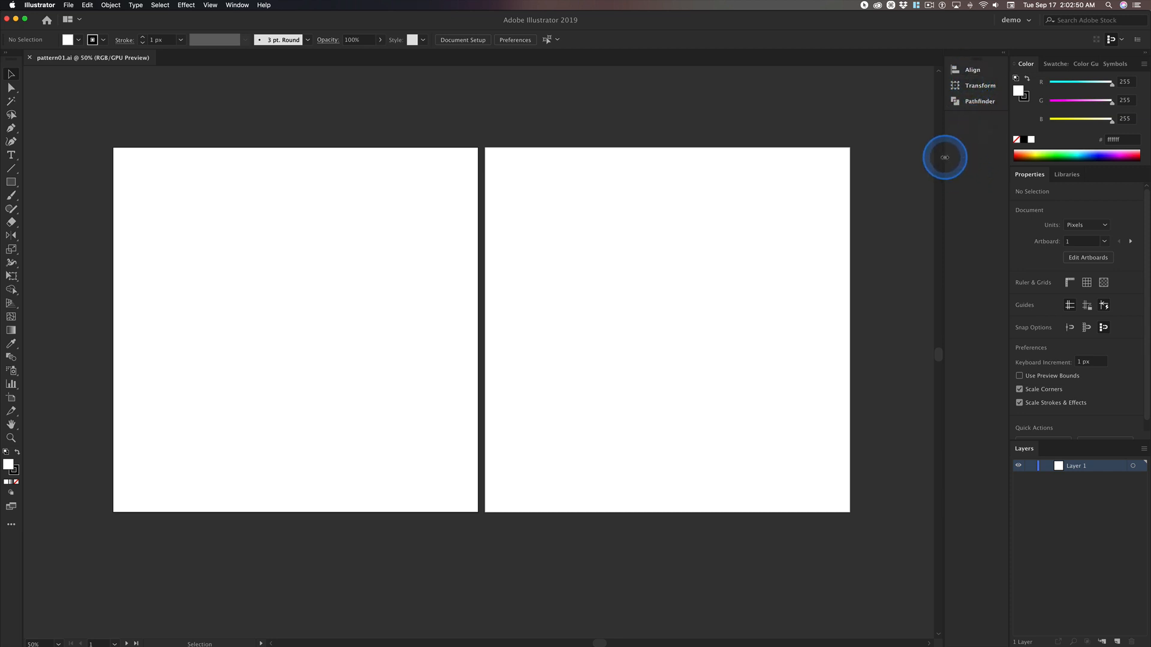
pyautogui.moveTo(945, 157); pyautogui.dragTo(997, 102)
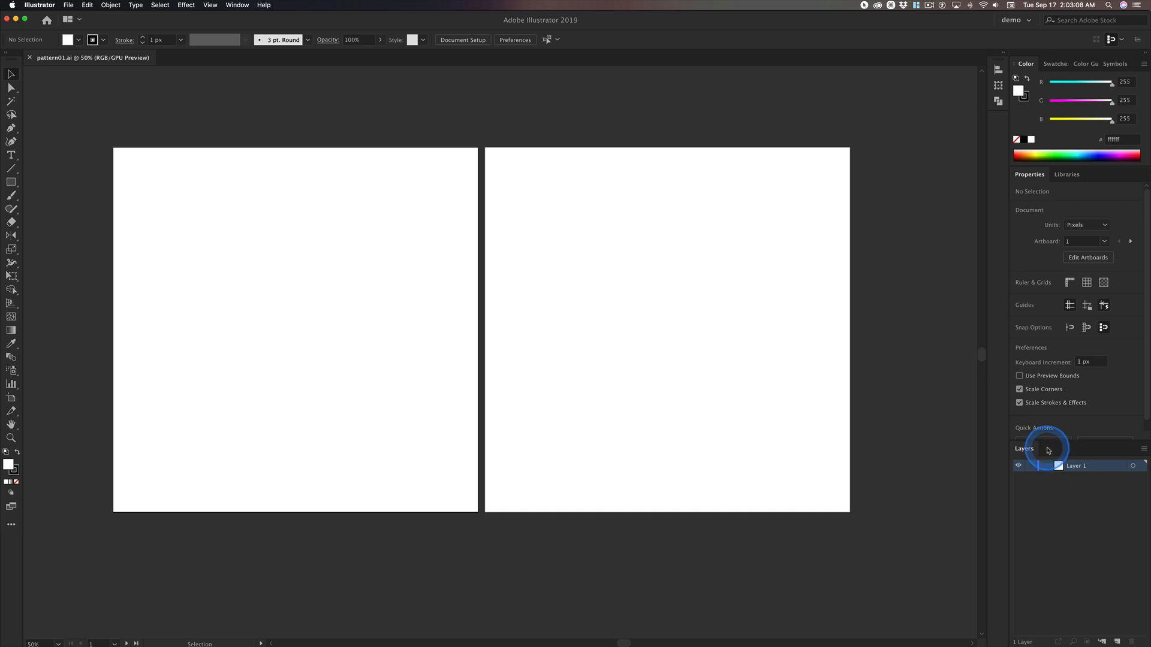
# Show the Artboards panel, split off and close Asset Export, and dock Artboards beside Layers.
pyautogui.click(237, 5)
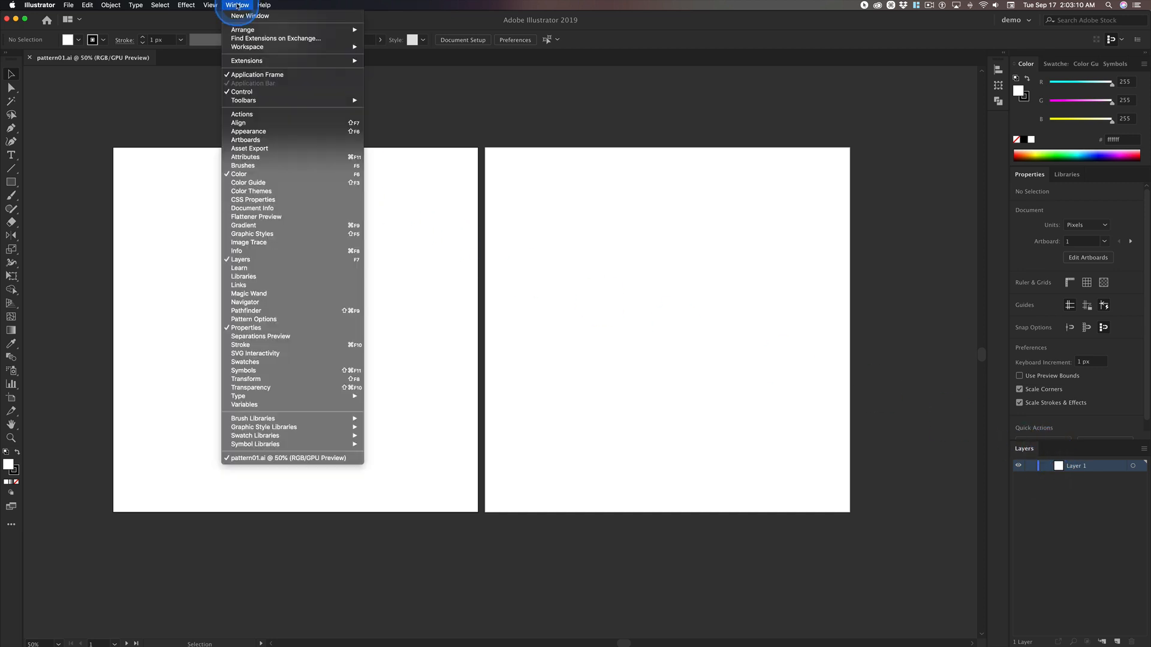
pyautogui.click(270, 140)
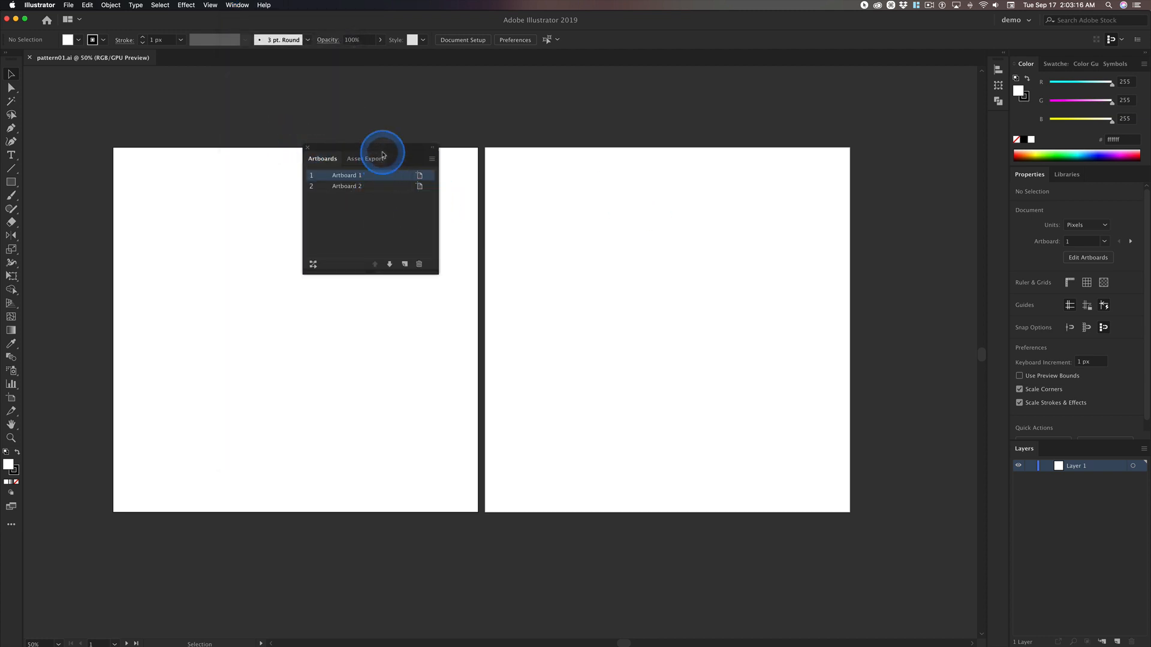
pyautogui.moveTo(382, 154); pyautogui.dragTo(611, 103)
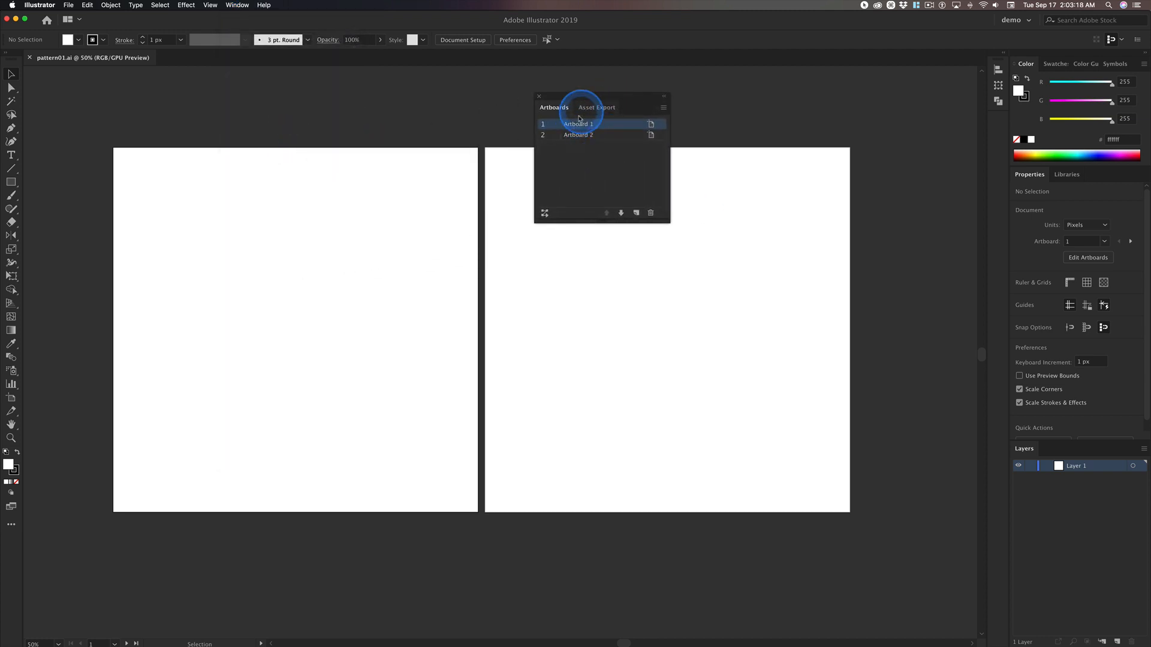
pyautogui.click(599, 108)
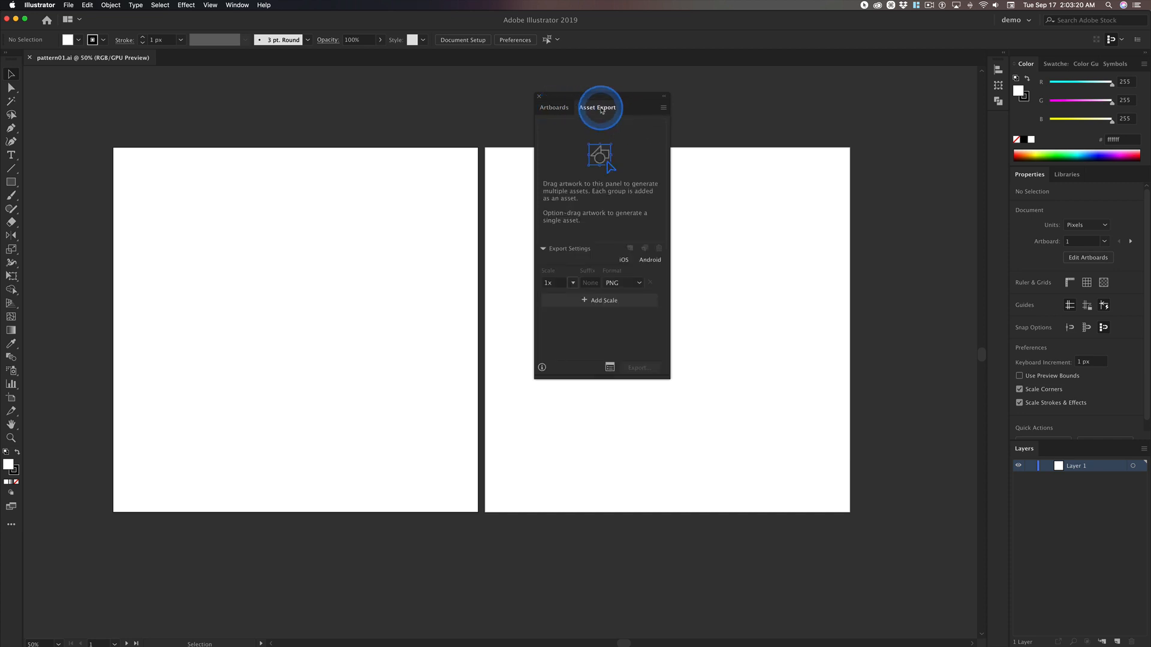
pyautogui.moveTo(601, 110); pyautogui.dragTo(312, 115)
pyautogui.click(293, 105)
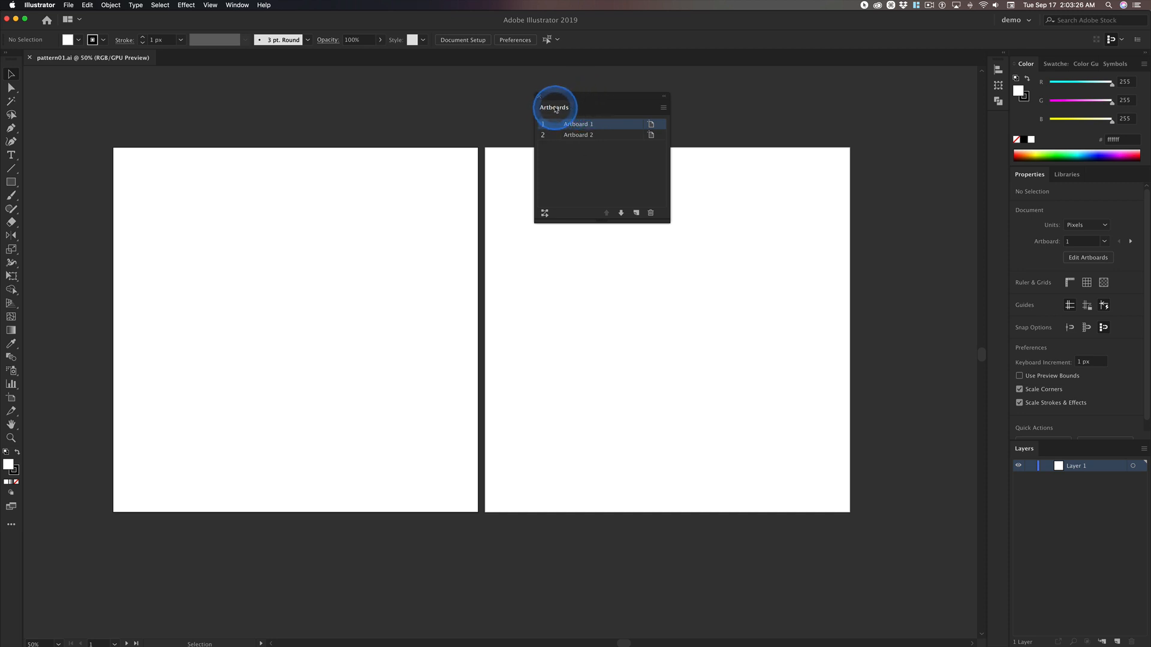
pyautogui.moveTo(550, 110); pyautogui.dragTo(1059, 457)
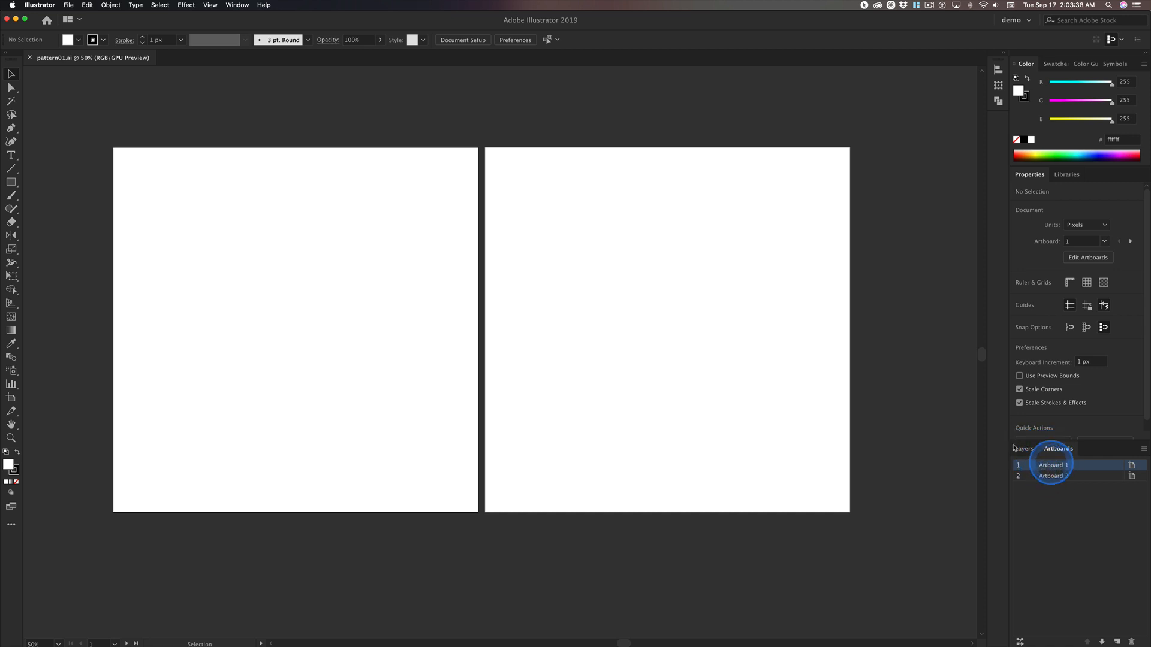
# Rename the second artboard as Patterns.
pyautogui.doubleClick(1050, 469)
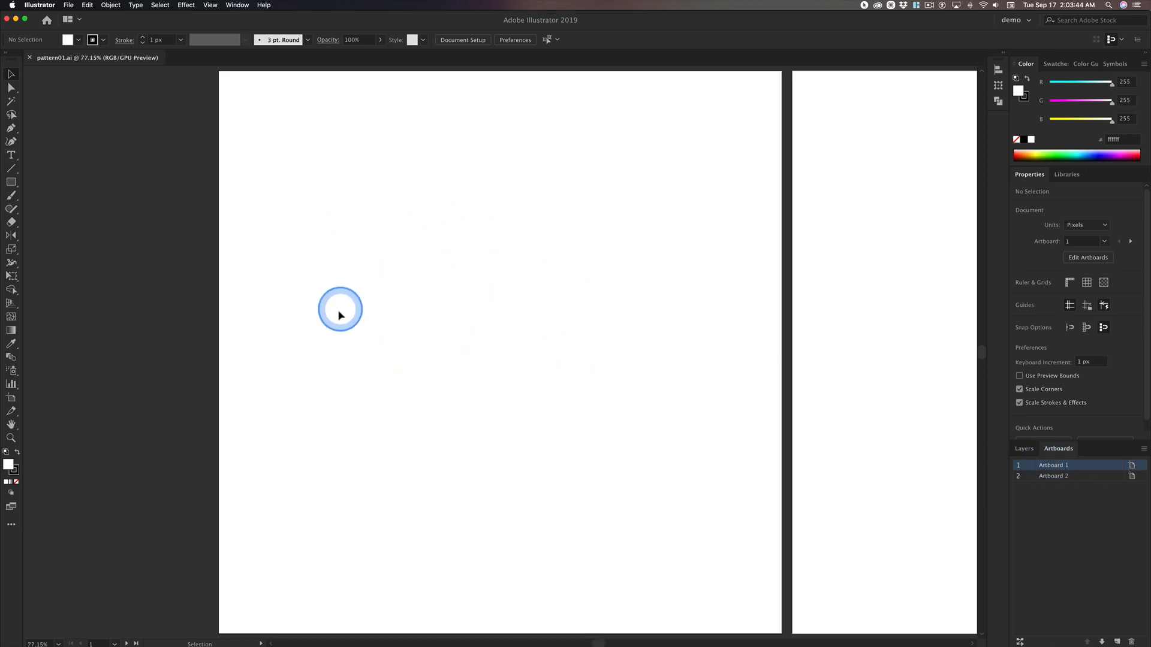
pyautogui.click(1053, 476)
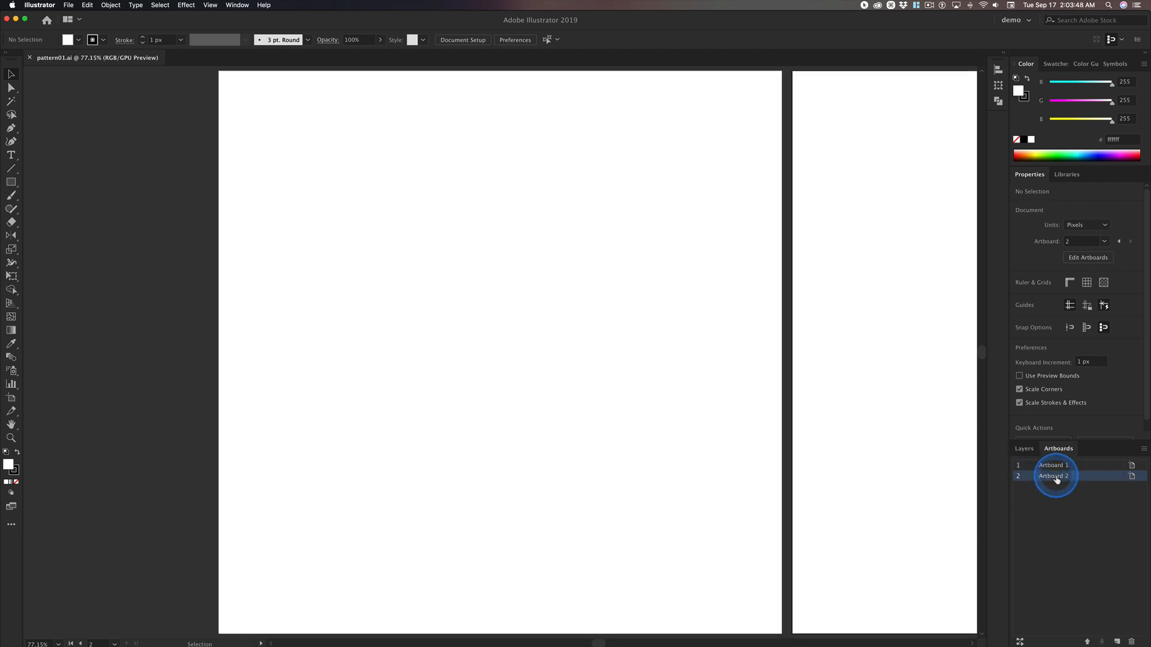
pyautogui.doubleClick(1056, 478)
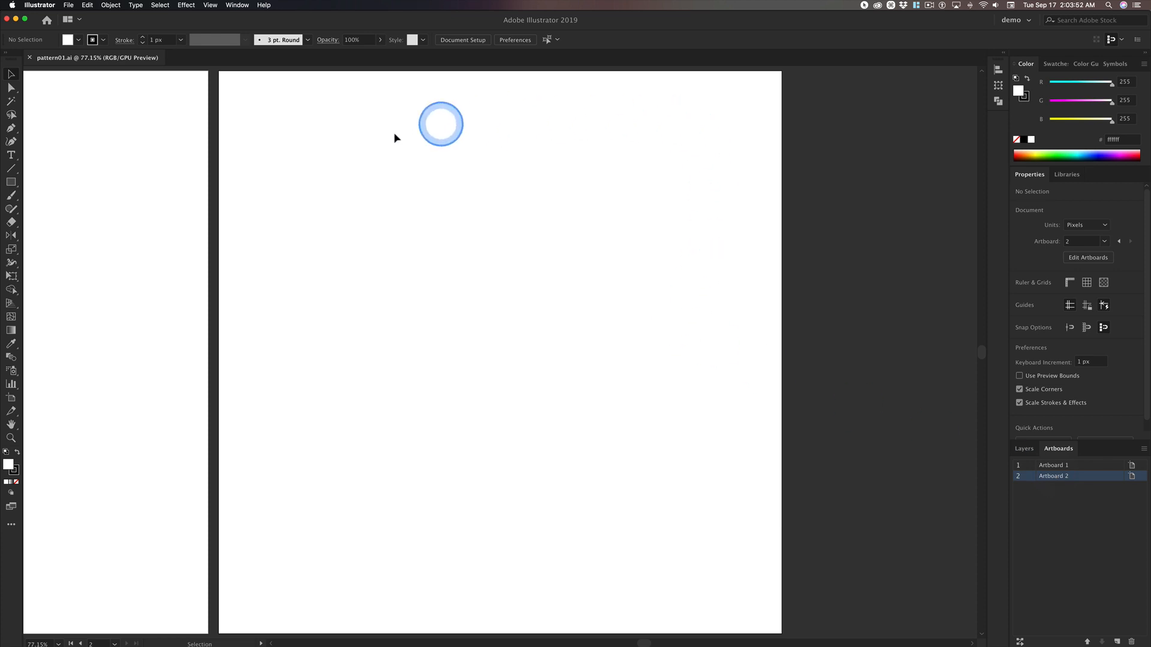
pyautogui.doubleClick(1055, 477)
pyautogui.write('P')
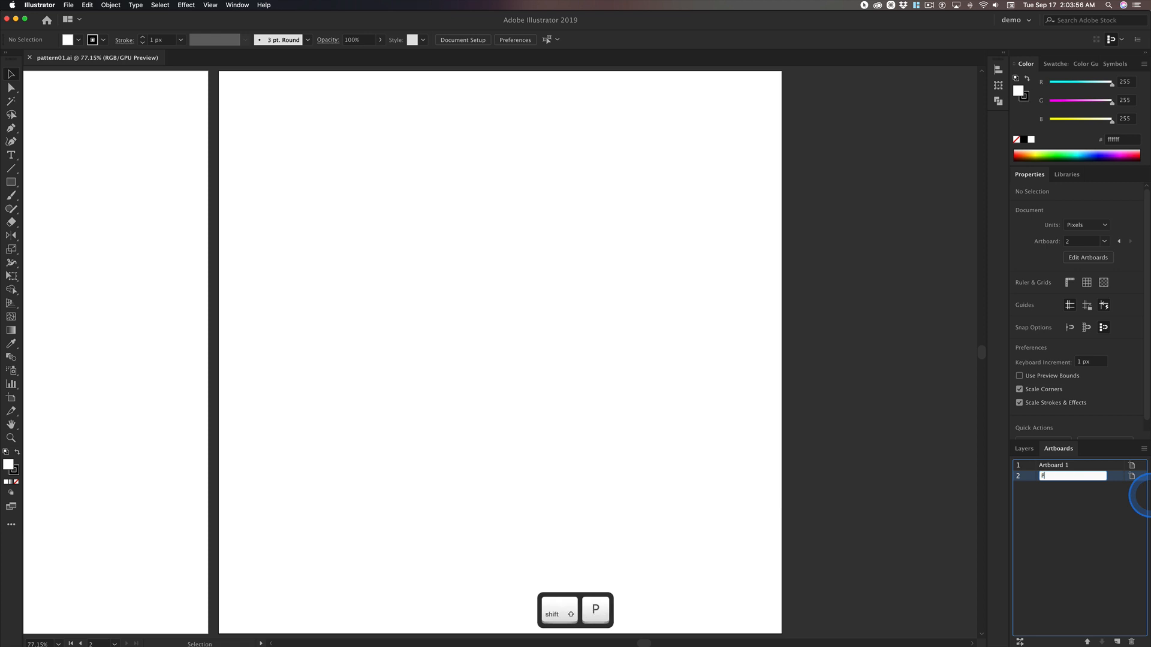
pyautogui.write('atterns')
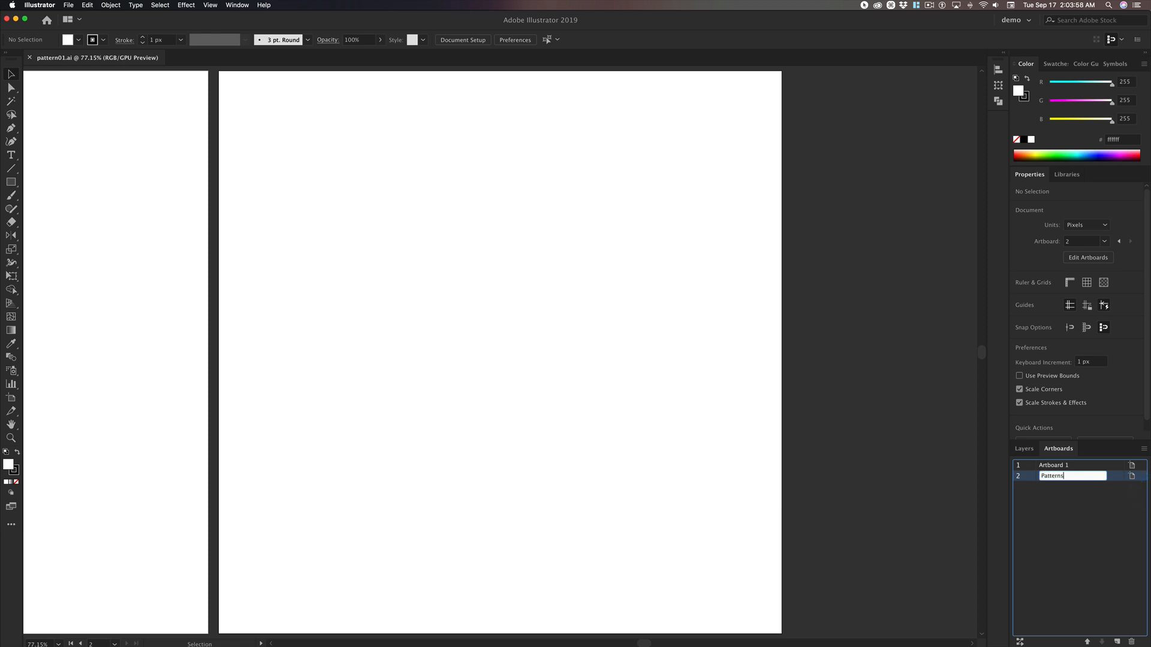
pyautogui.press('Return')
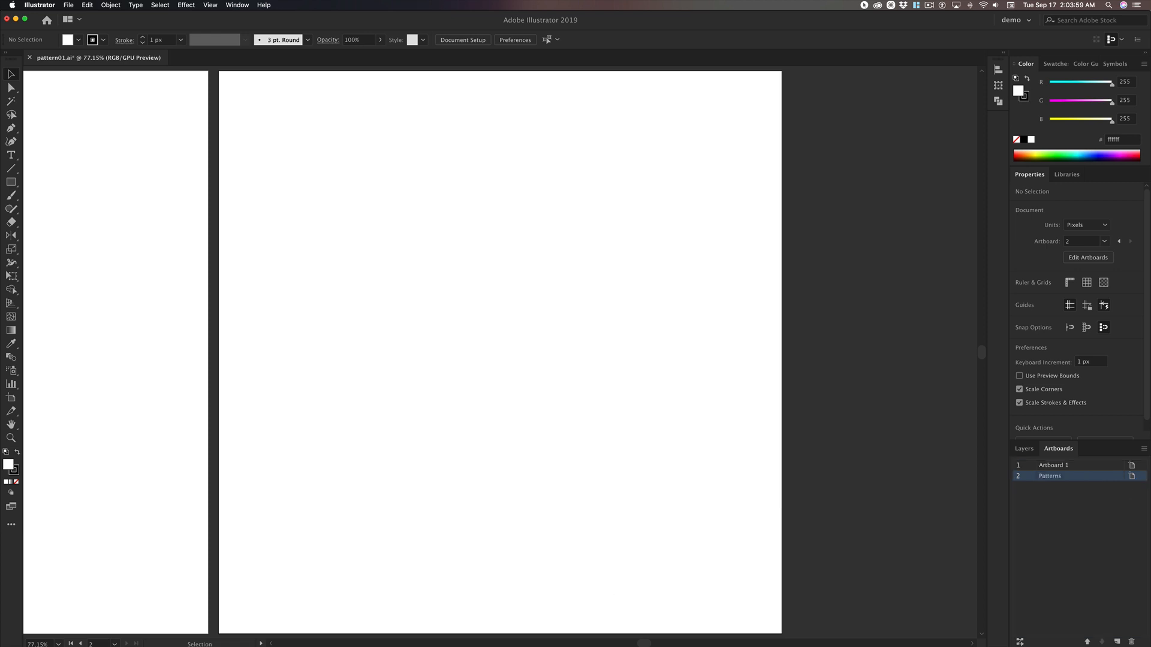
# Rename the first artboard as Art.
pyautogui.click(1054, 467)
pyautogui.click(1056, 469)
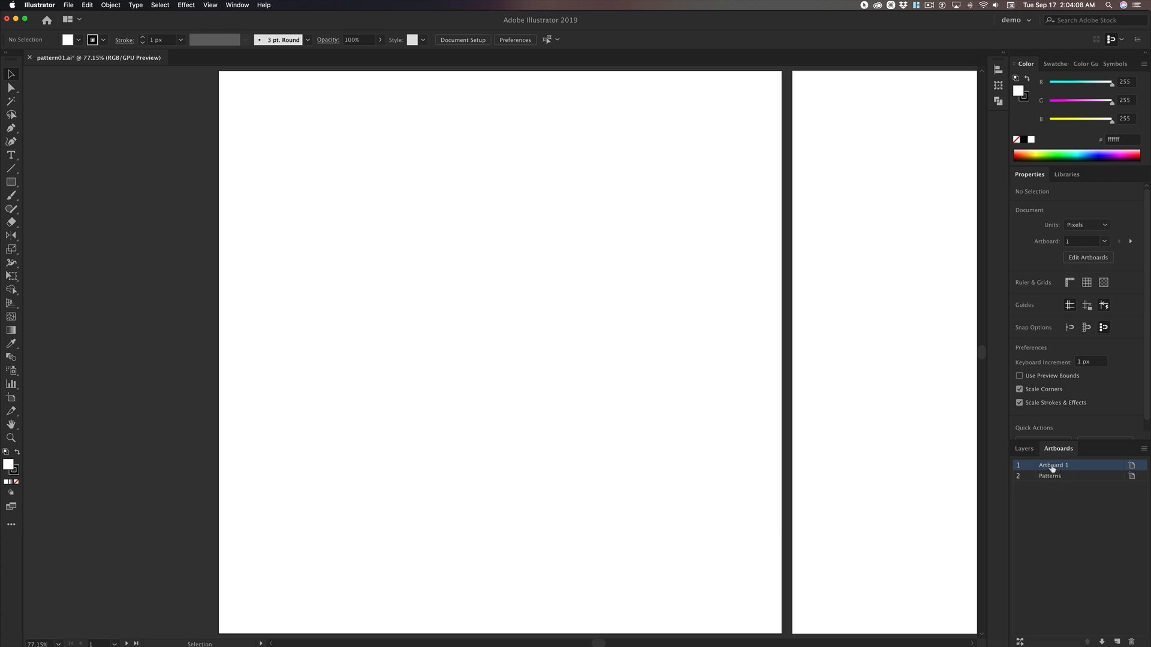
pyautogui.doubleClick(1051, 465)
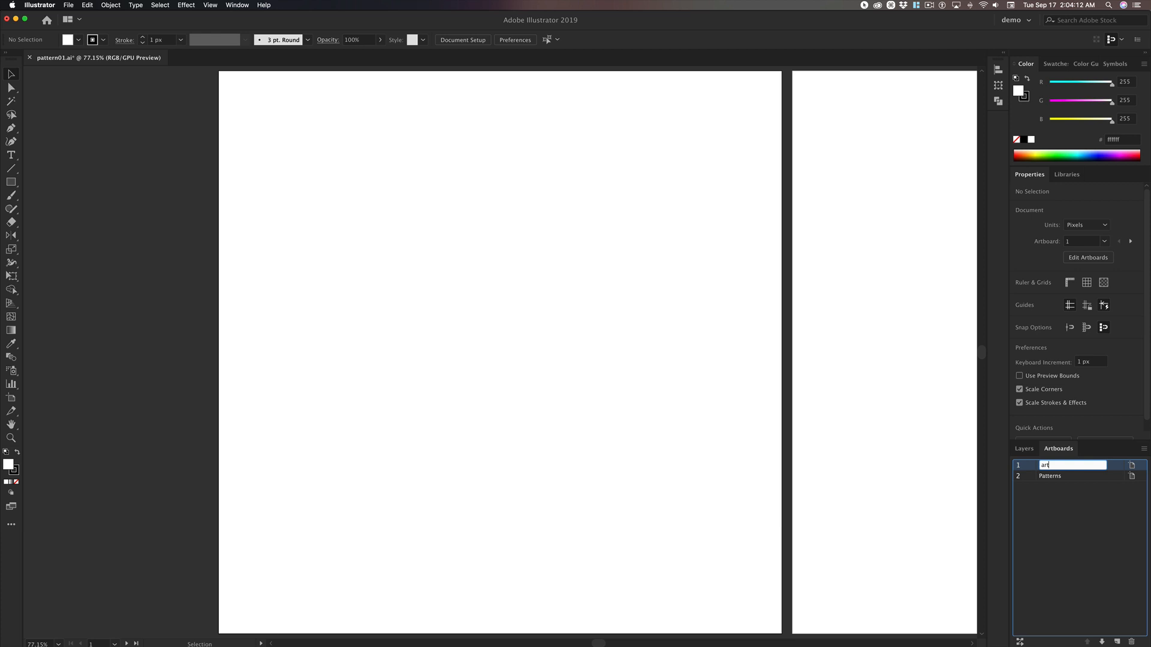
pyautogui.write('a')
pyautogui.press('BackSpace')
pyautogui.write('A')
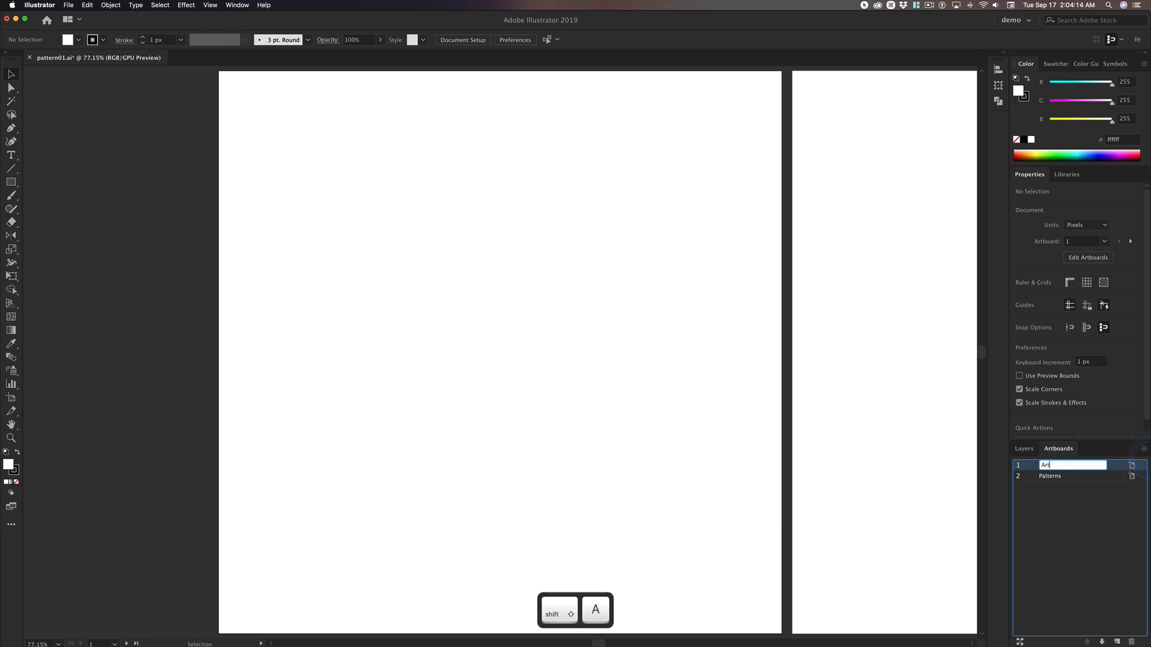
pyautogui.press('Return')
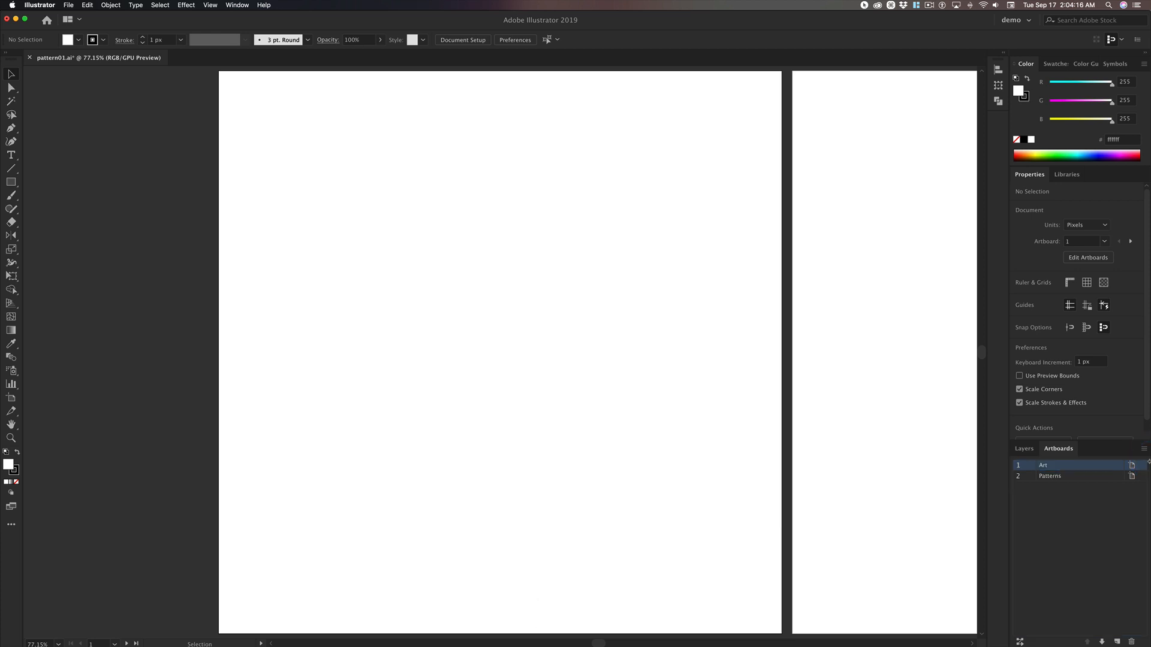
# Rename Layer 1 as bg and cover the Patterns artboard with a white 1080 × 1080 px rectangle without stroke.
pyautogui.click(1048, 476)
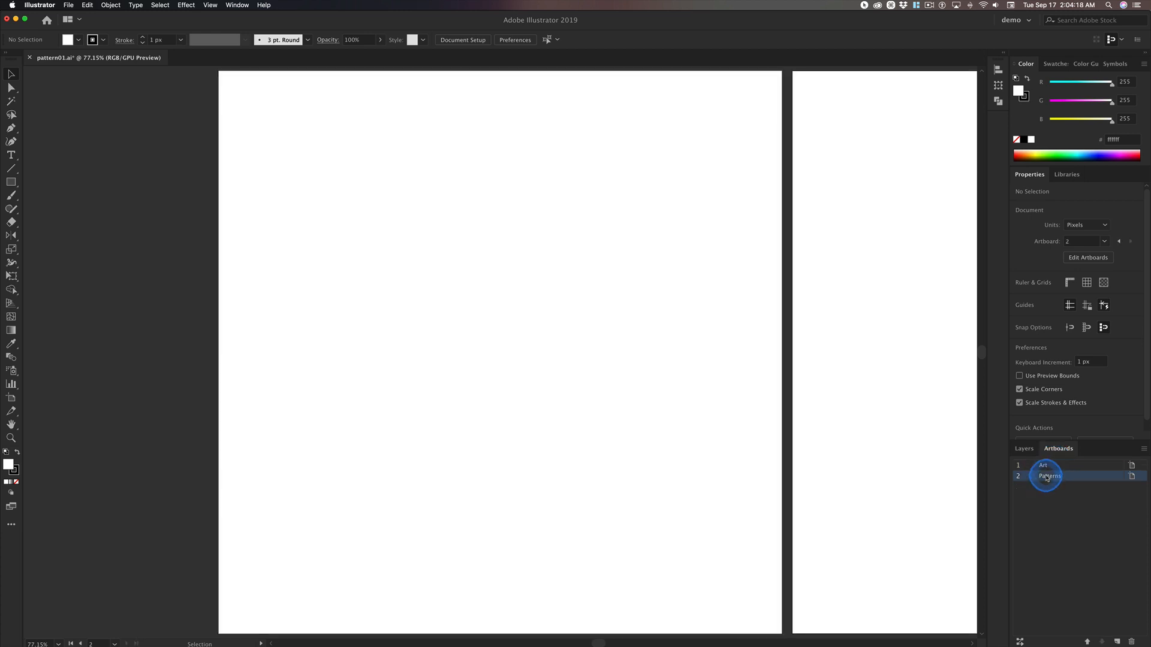
pyautogui.doubleClick(1046, 478)
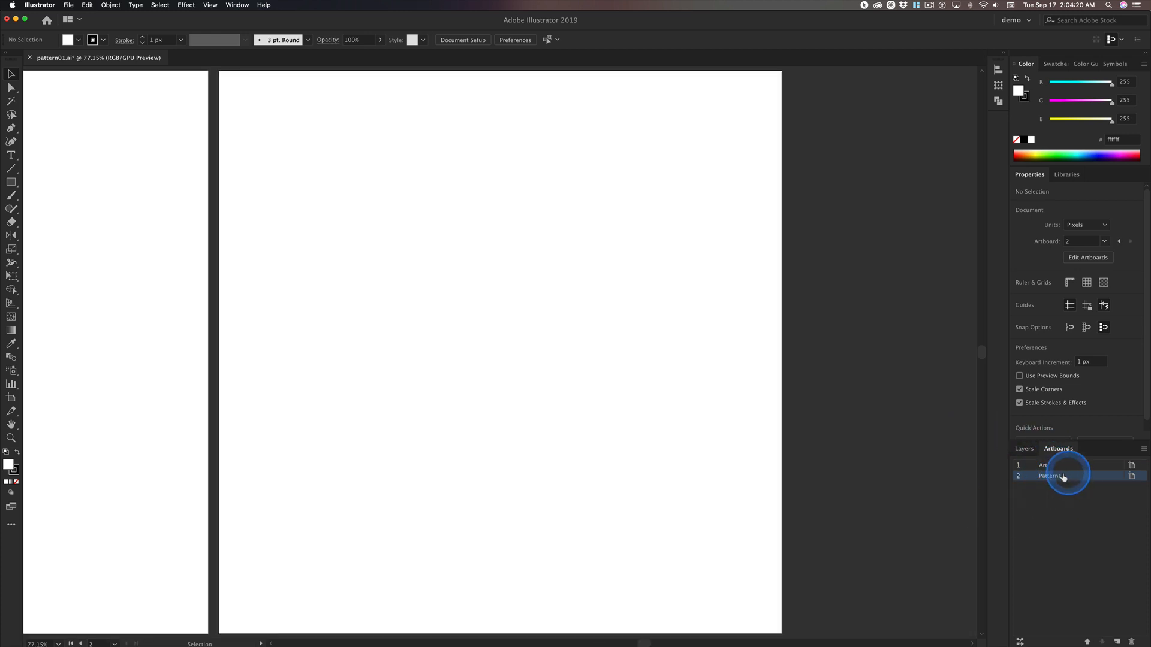
pyautogui.click(1024, 452)
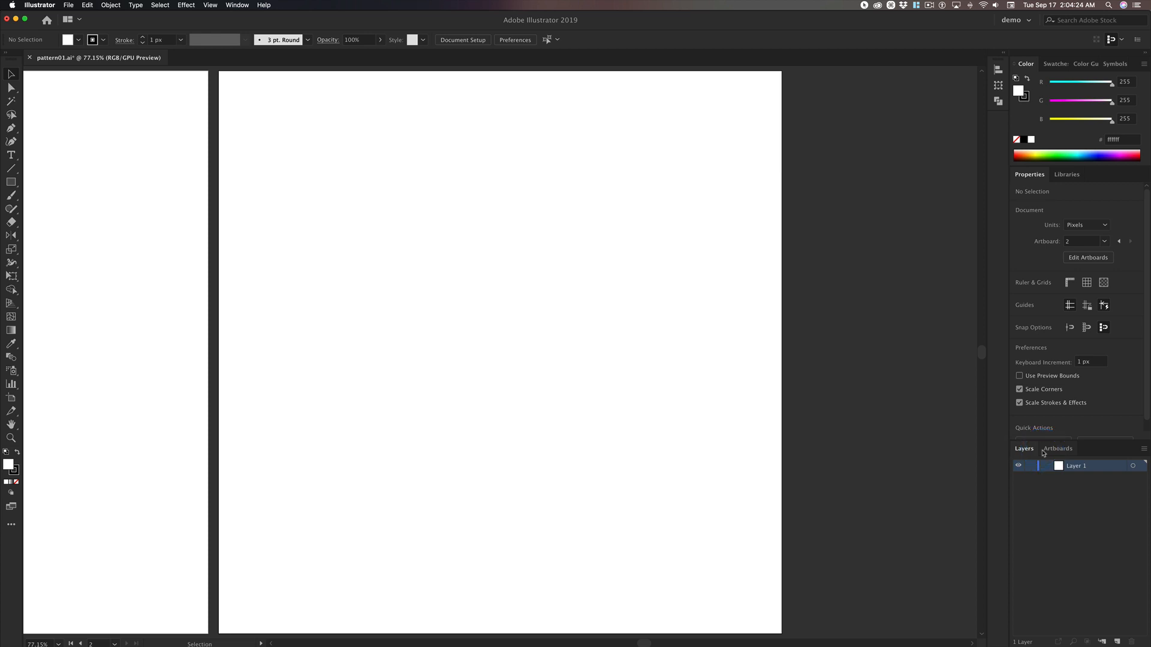
pyautogui.click(1044, 453)
pyautogui.press('super+minus')
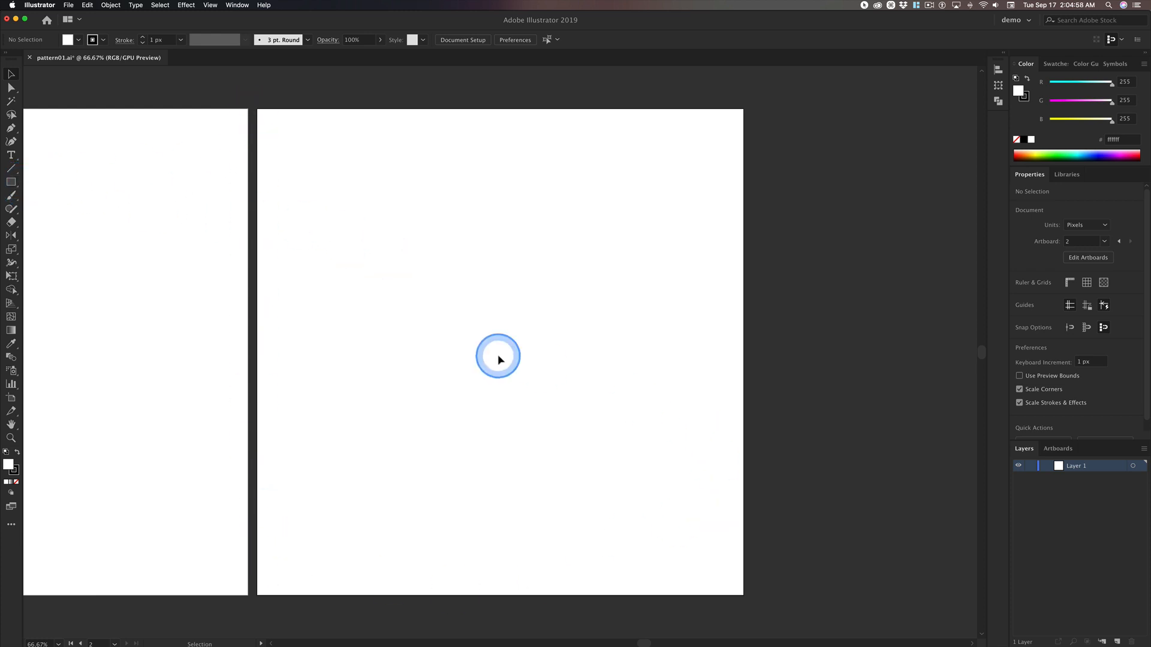
pyautogui.click(10, 183)
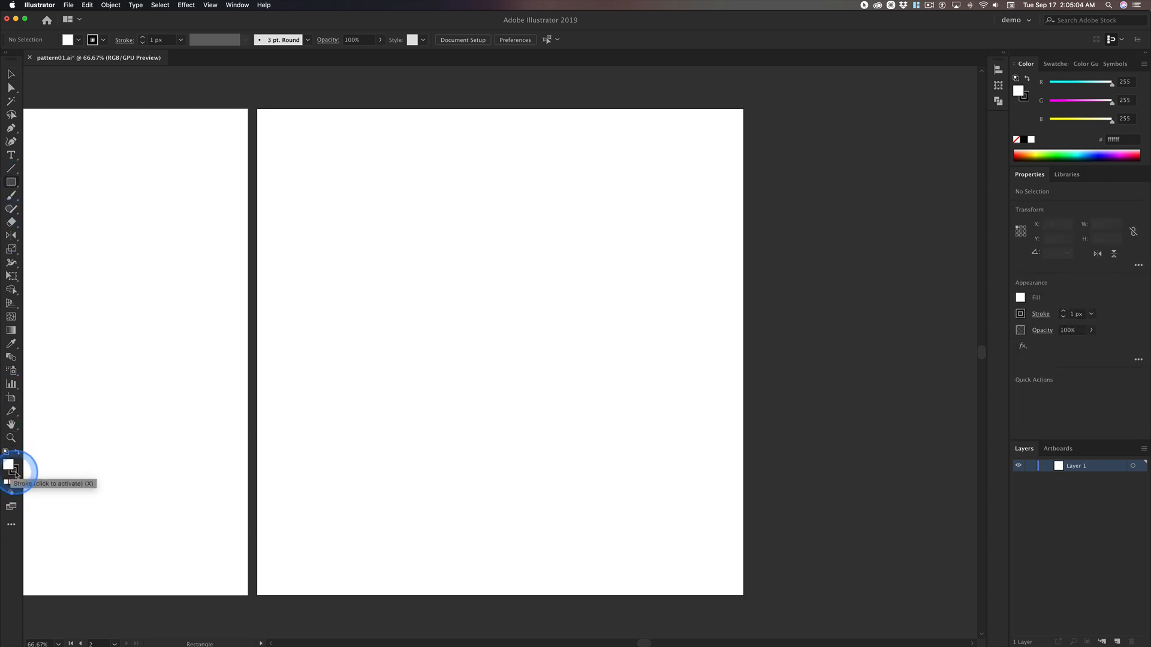
pyautogui.click(14, 470)
pyautogui.click(17, 483)
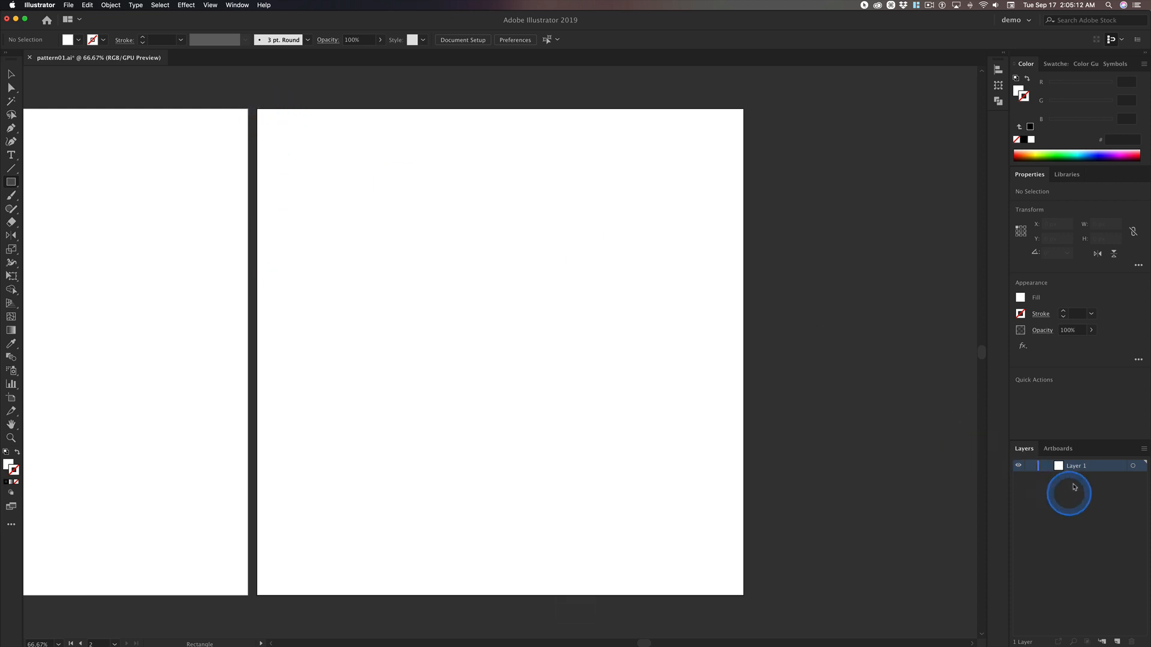
pyautogui.doubleClick(1078, 466)
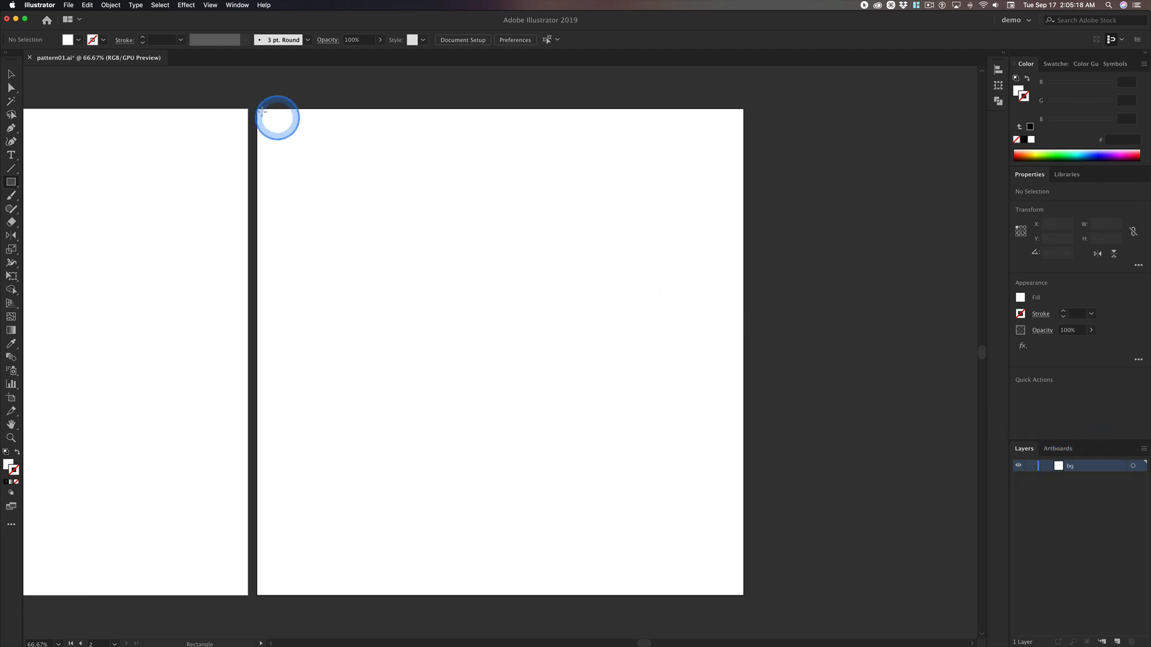
pyautogui.moveTo(260, 112); pyautogui.dragTo(743, 596)
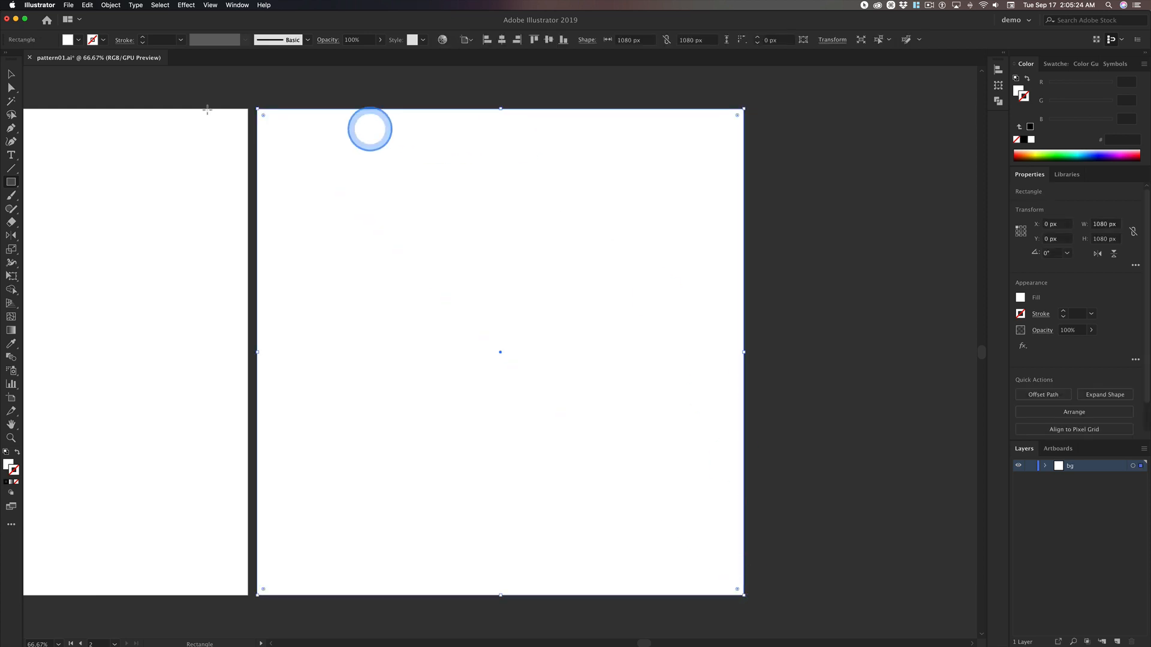
# Lock the bg layer and add a new layer named art above it.
pyautogui.click(11, 74)
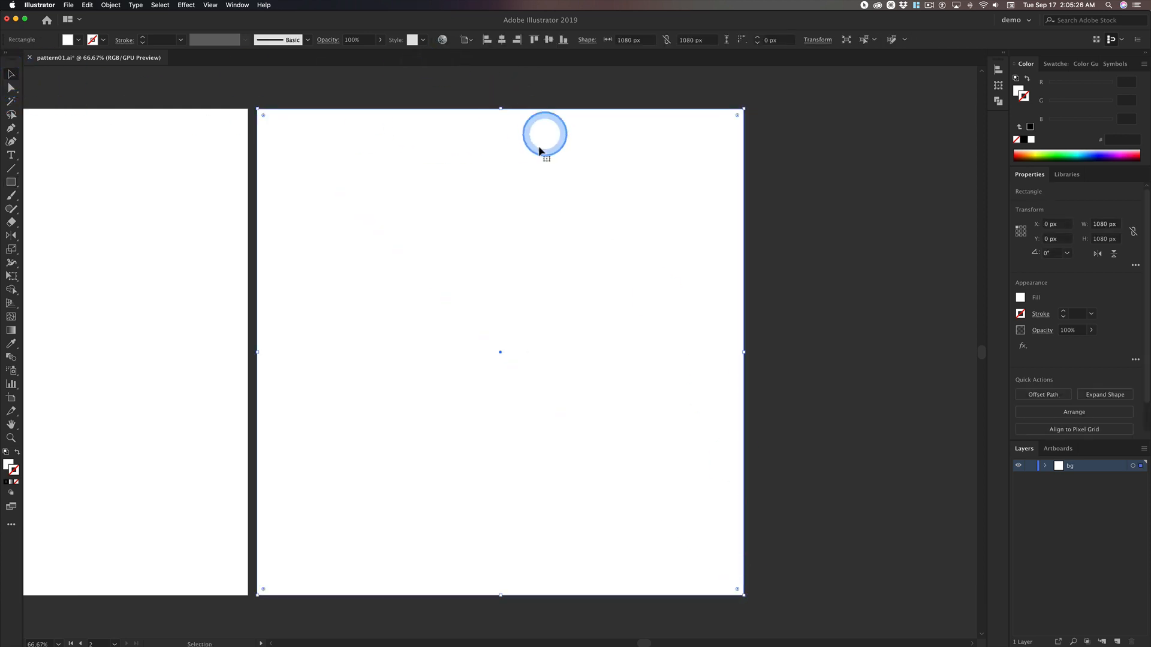
pyautogui.click(1030, 466)
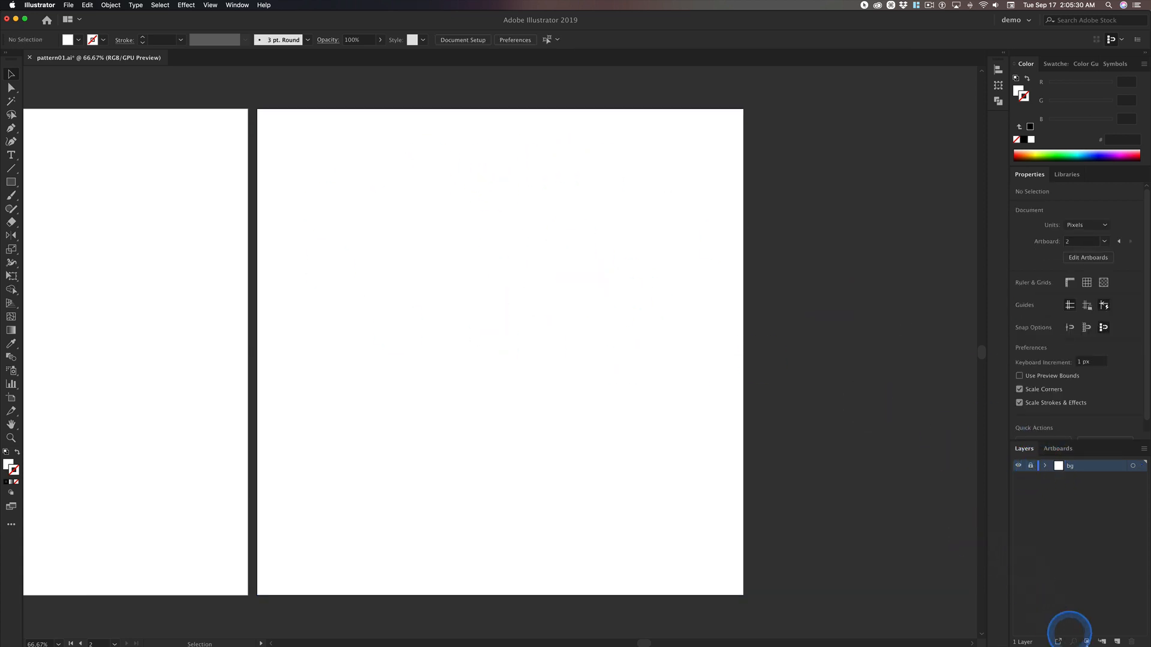
pyautogui.click(1116, 641)
pyautogui.doubleClick(1079, 466)
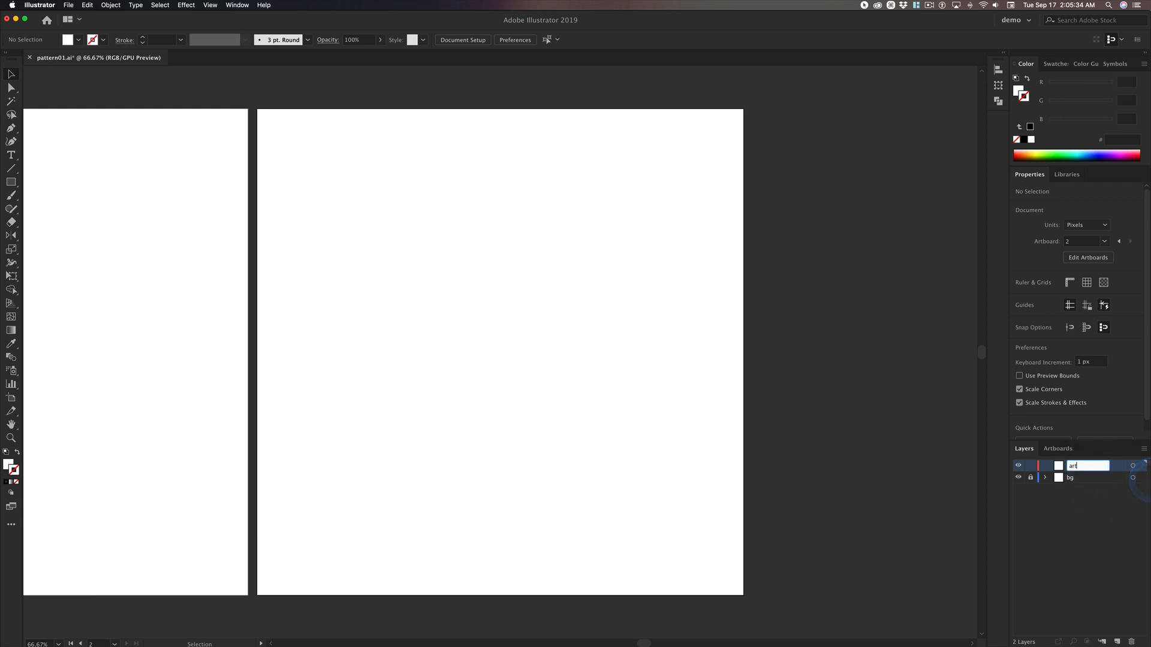
# Rename the bg layer as patterns, and make the Art artboard active with the artboard list showing.
pyautogui.doubleClick(1072, 481)
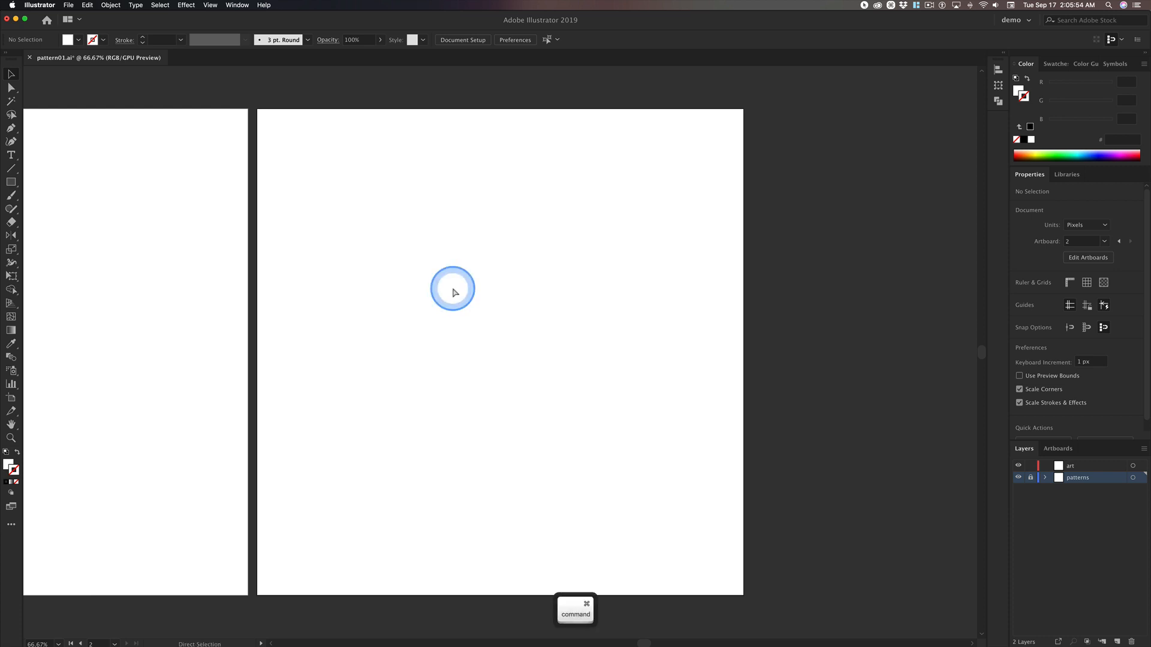
pyautogui.press('super+minus')
pyautogui.moveTo(250, 270); pyautogui.dragTo(391, 260)
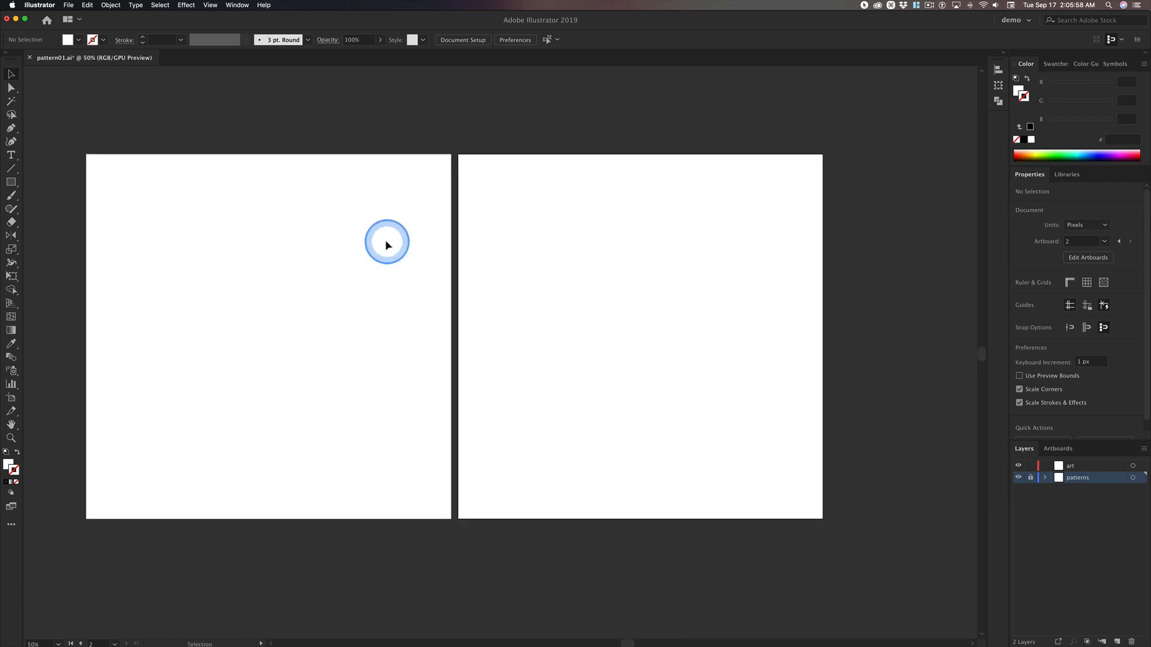
pyautogui.click(217, 243)
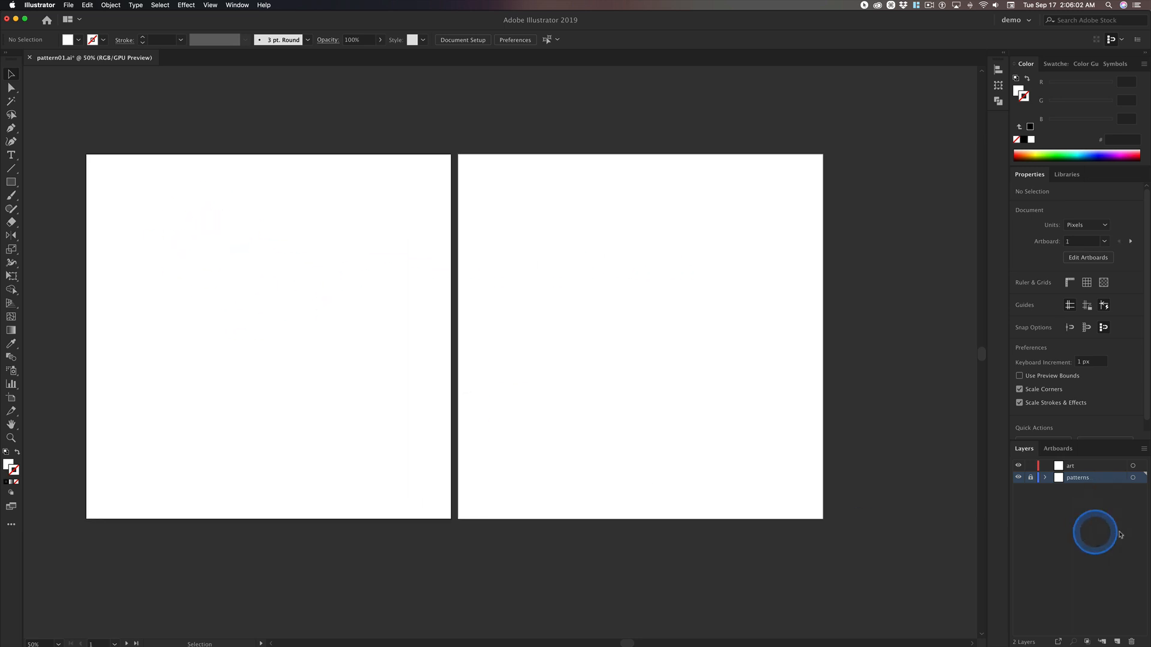
pyautogui.click(1060, 448)
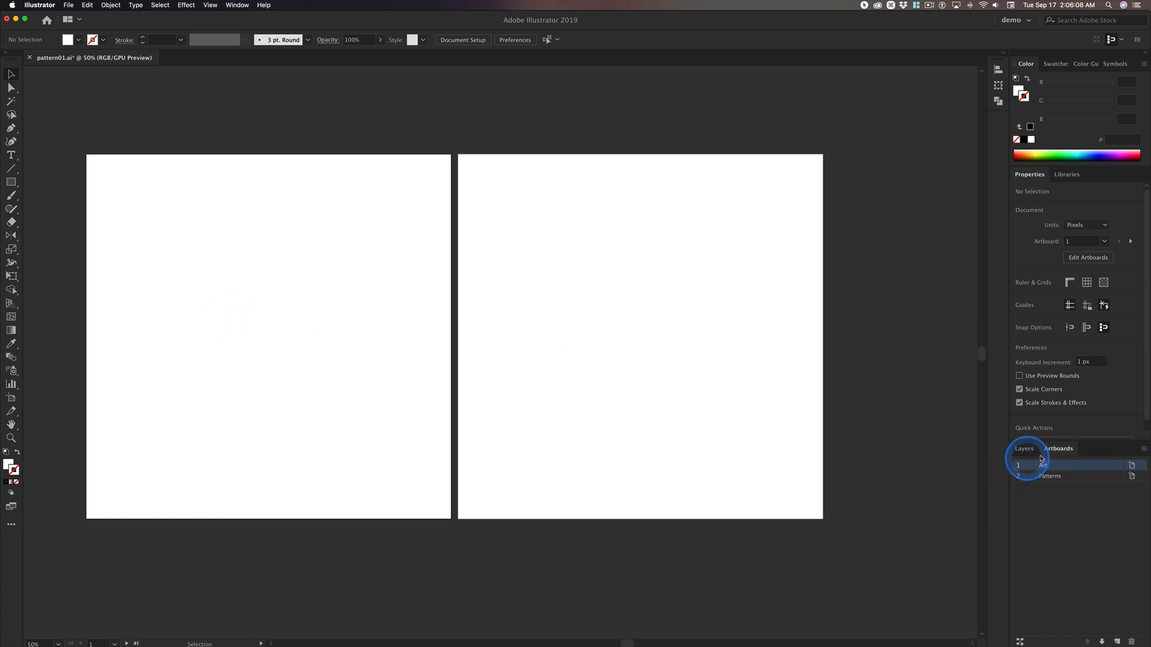
# Make the Art artboard active and select the art layer as the drawing layer.
pyautogui.click(669, 346)
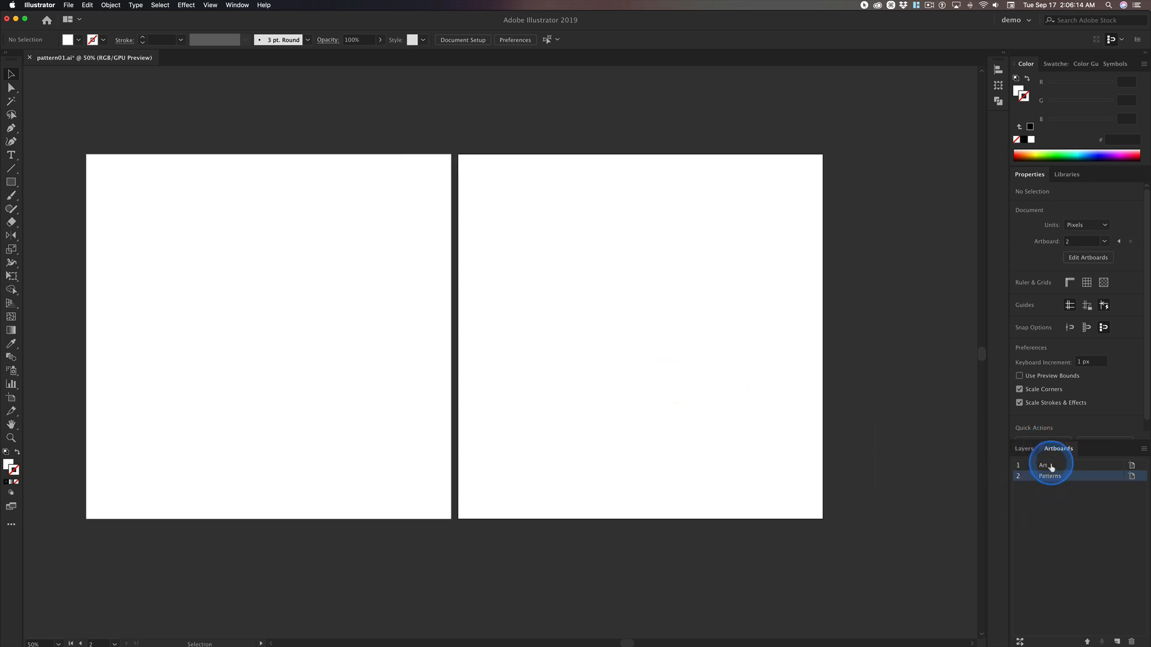
pyautogui.click(243, 310)
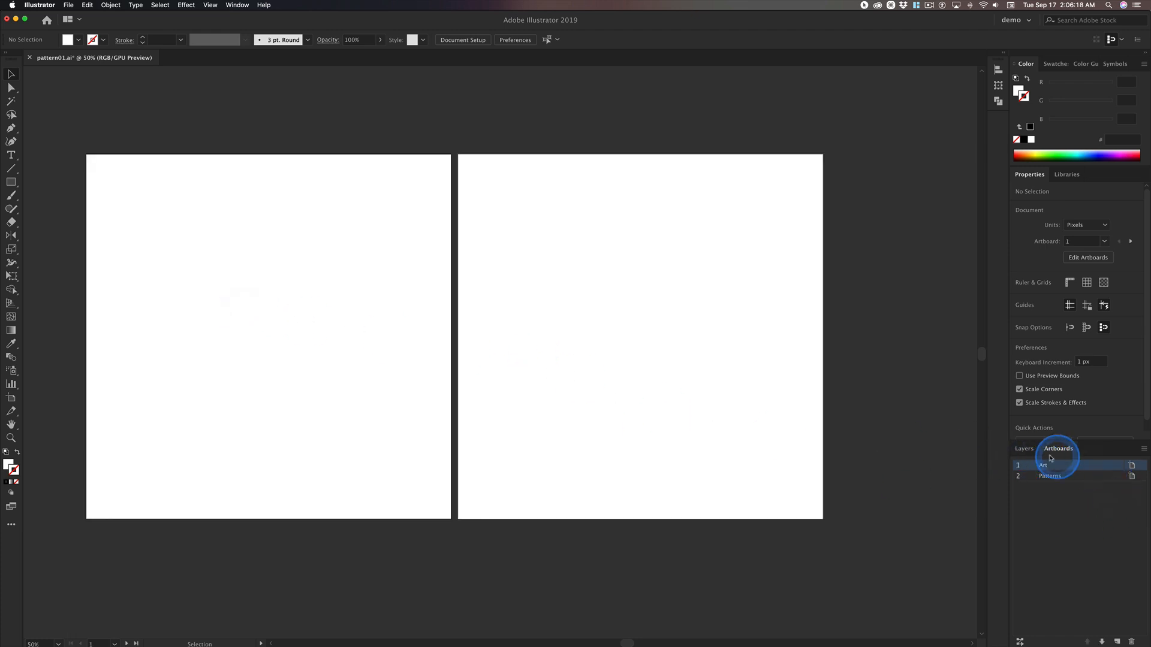
pyautogui.click(1024, 450)
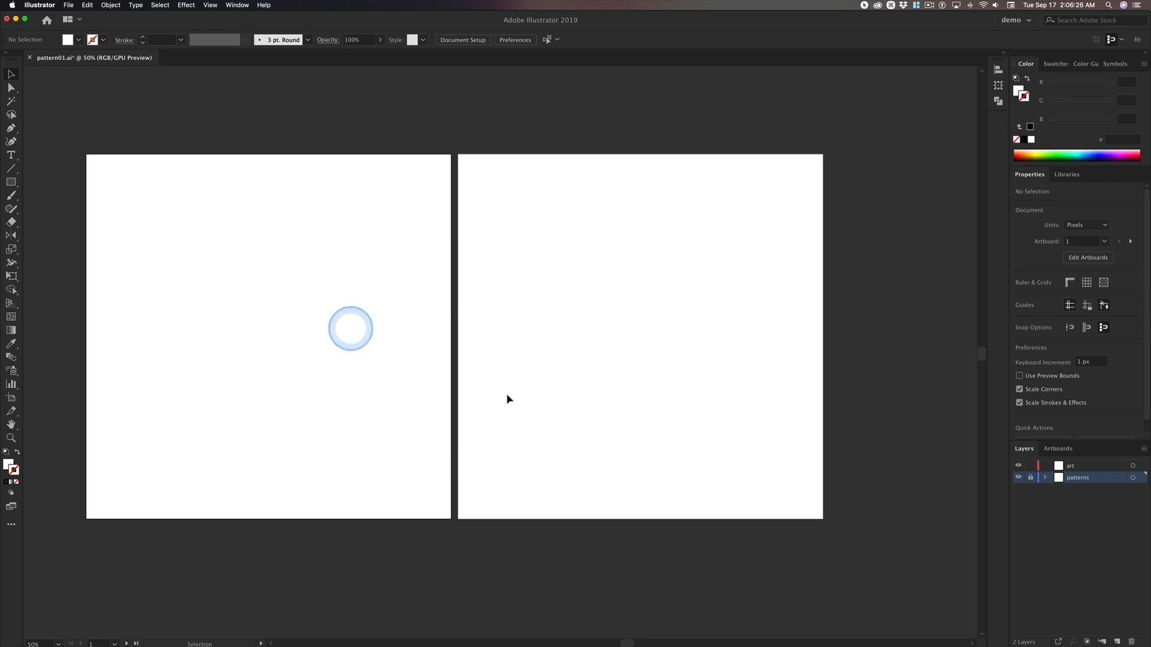
pyautogui.click(1082, 468)
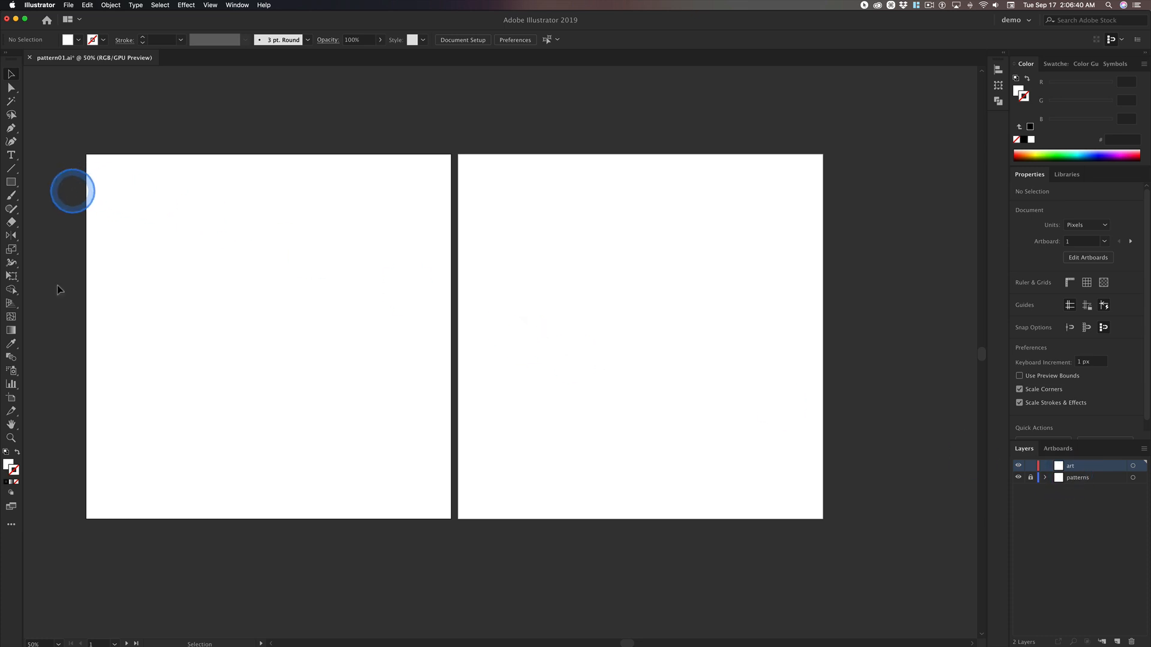
# Draw a black 100 × 100 px circle without stroke in the upper part of the Art artboard using the Ellipse tool.
pyautogui.click(69, 41)
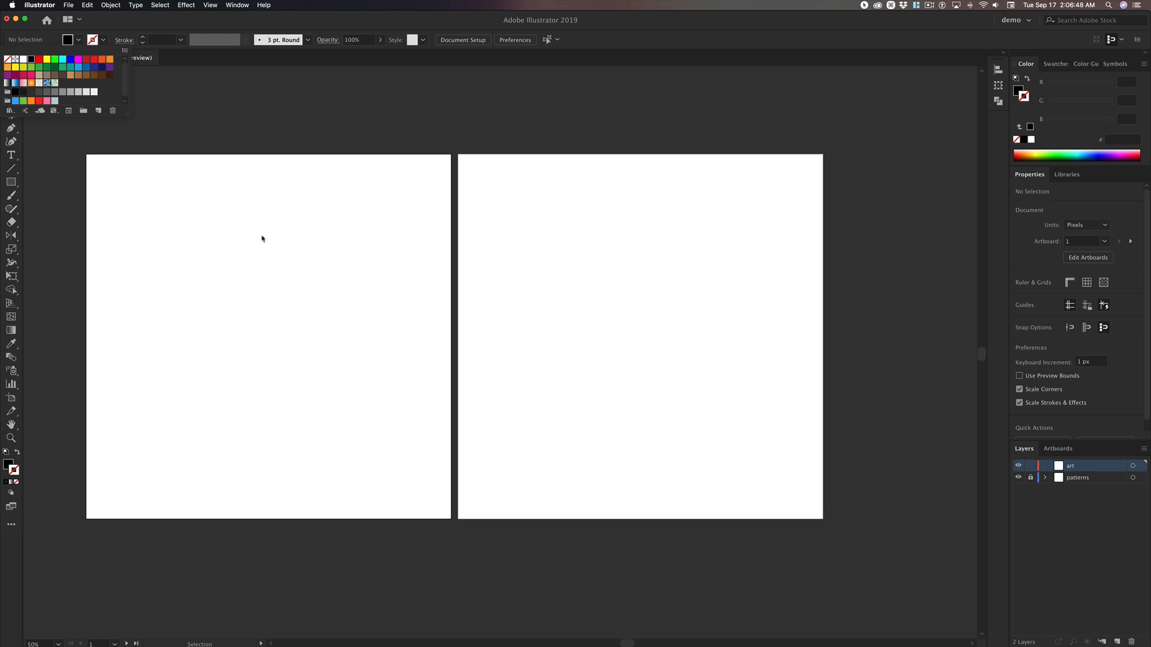
pyautogui.click(11, 182)
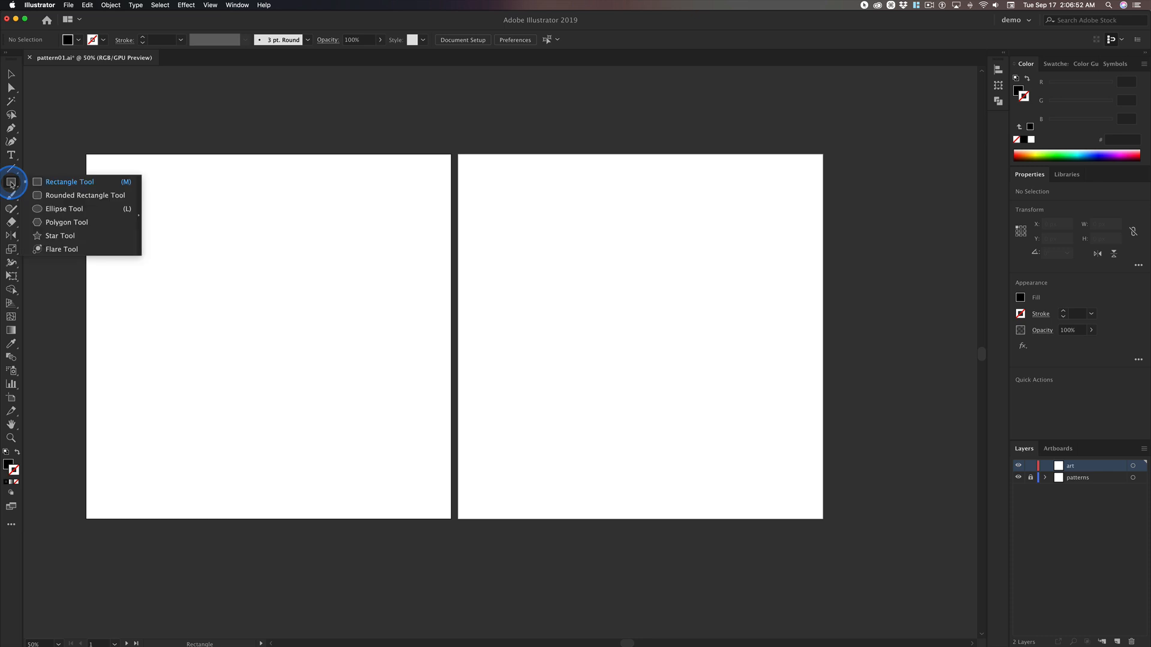
pyautogui.click(79, 211)
pyautogui.click(198, 218)
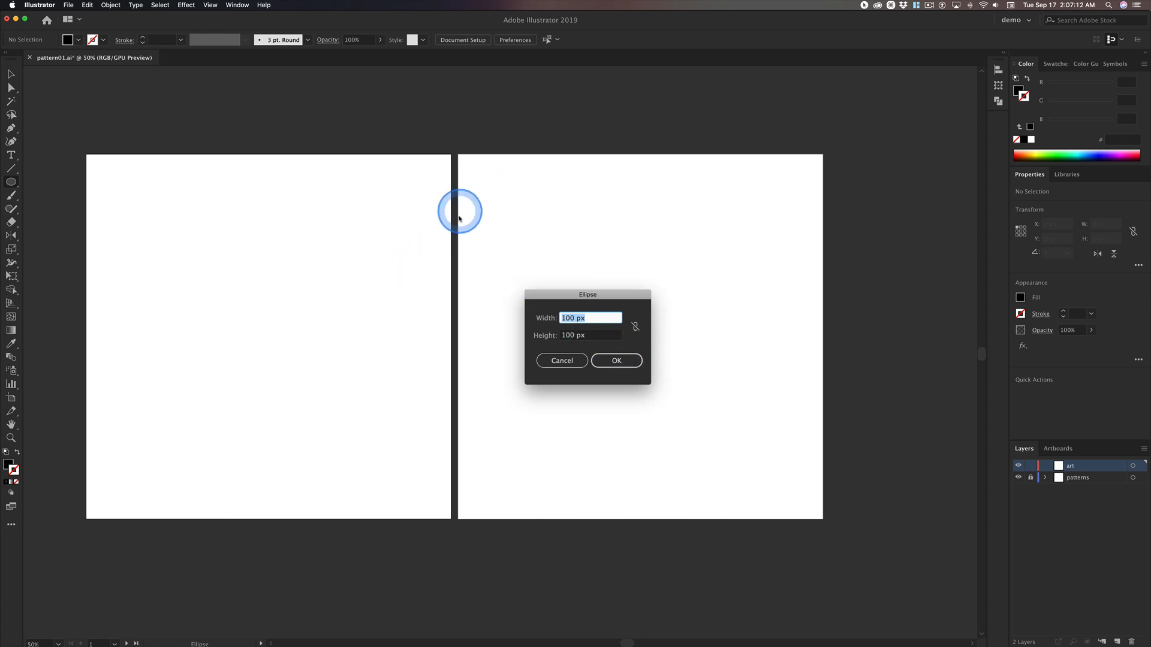
pyautogui.click(626, 364)
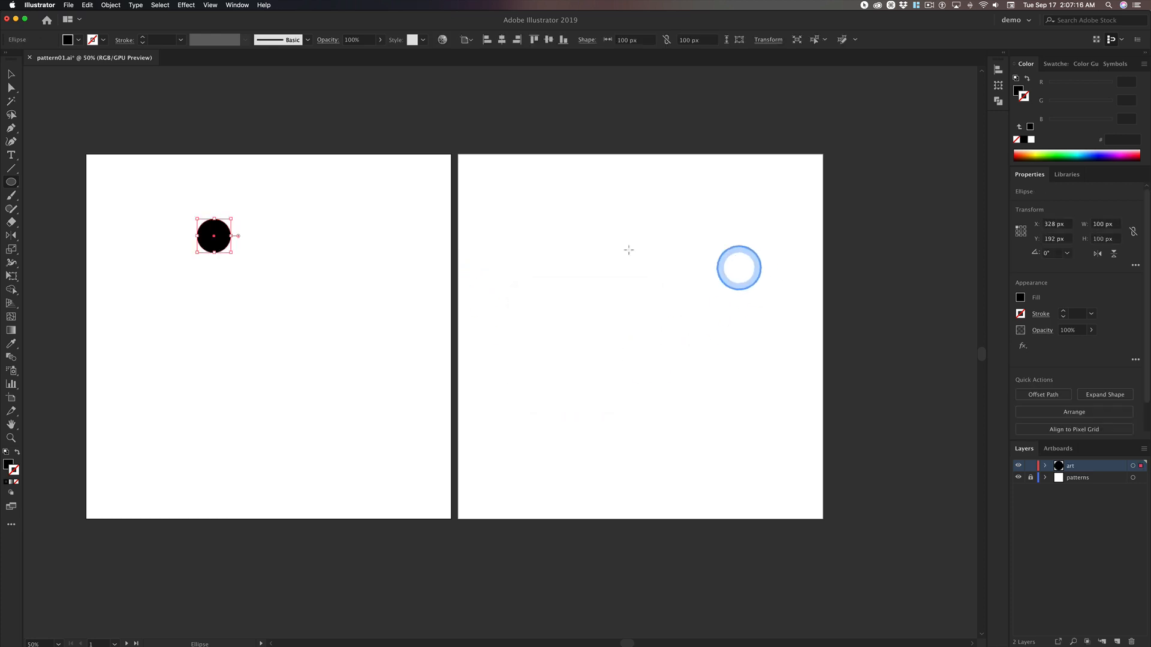
# Make a new pattern from the black circle and move the pattern options nearer to the tiled preview.
pyautogui.click(11, 74)
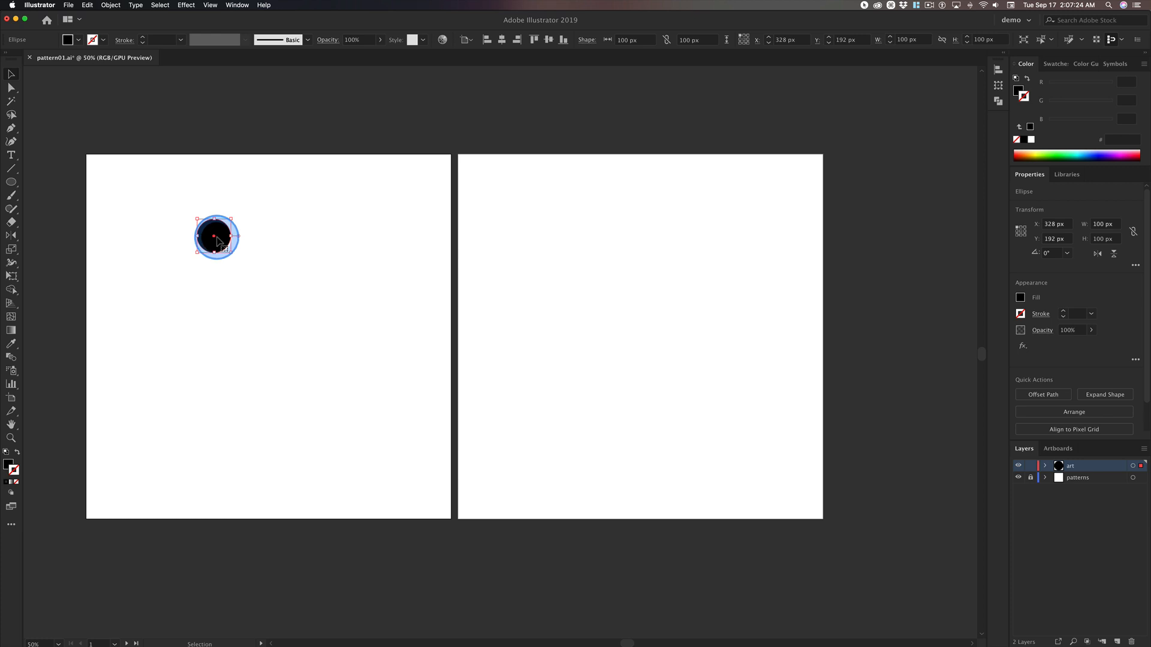
pyautogui.click(111, 5)
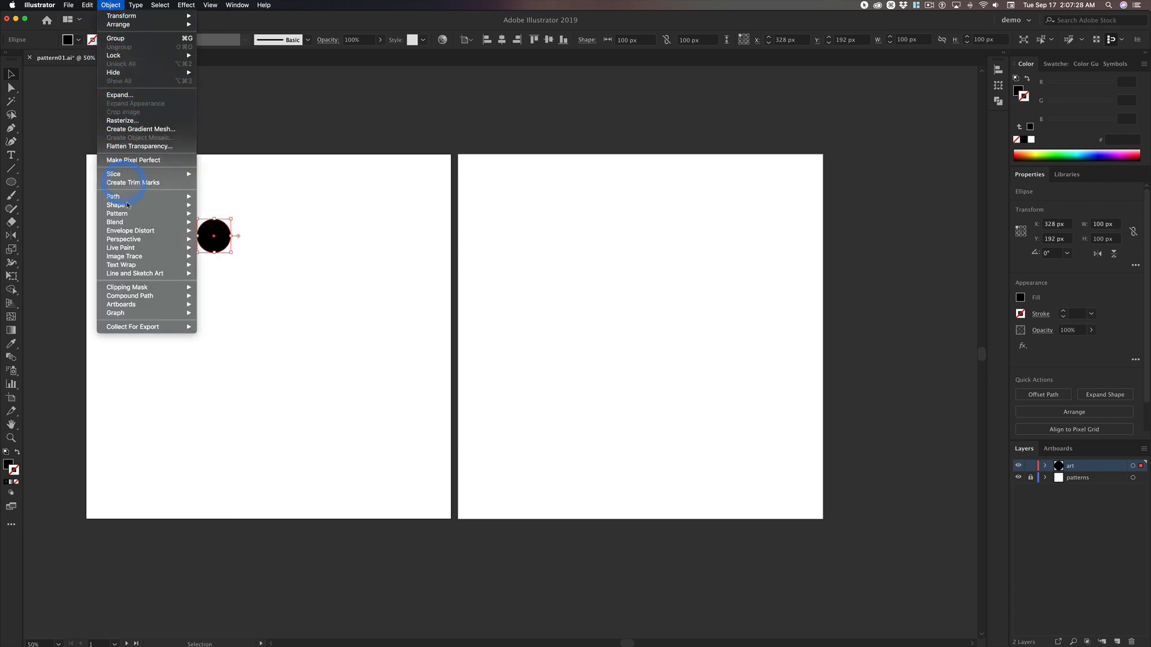
pyautogui.click(190, 215)
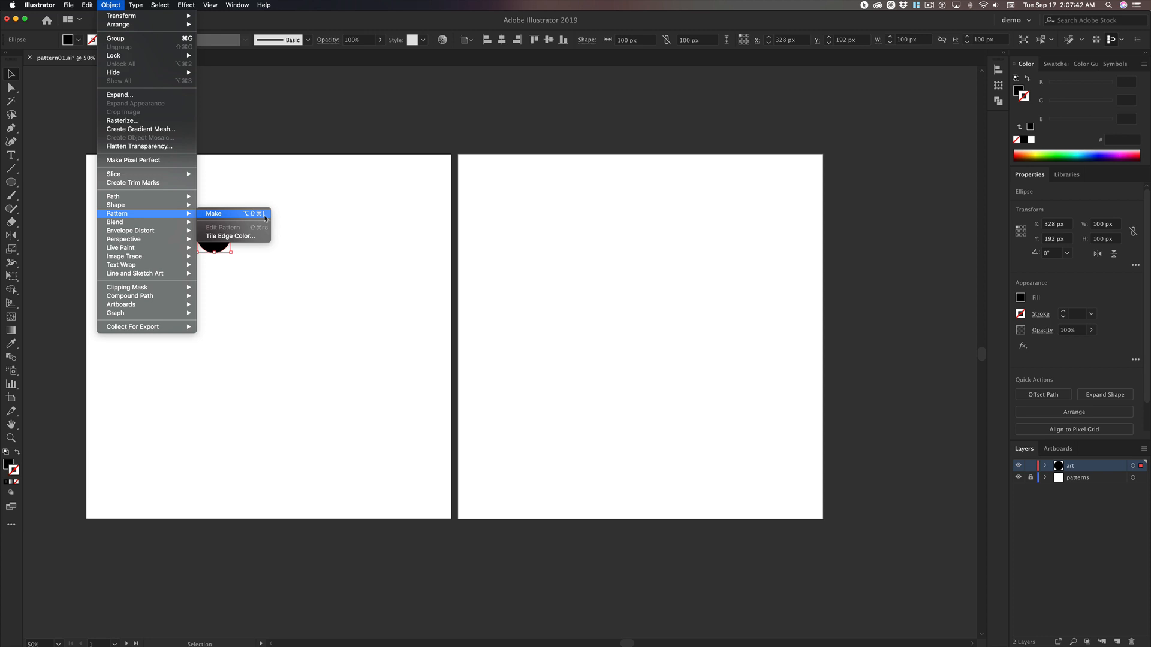
pyautogui.click(264, 218)
pyautogui.click(250, 215)
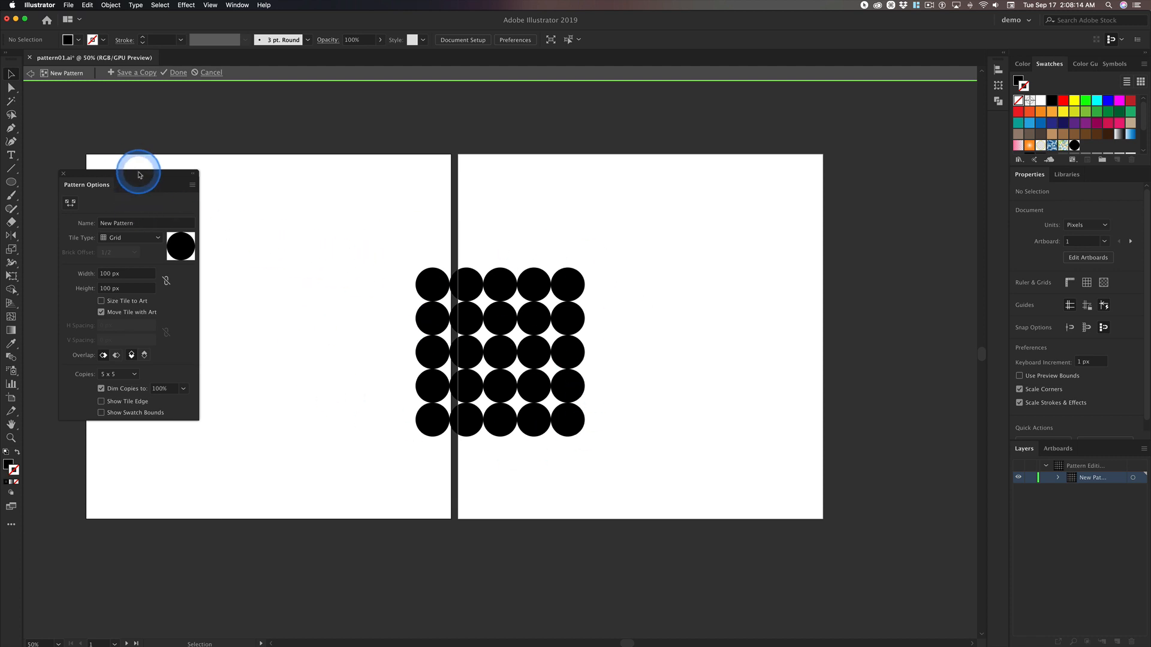
pyautogui.moveTo(141, 173); pyautogui.dragTo(277, 129)
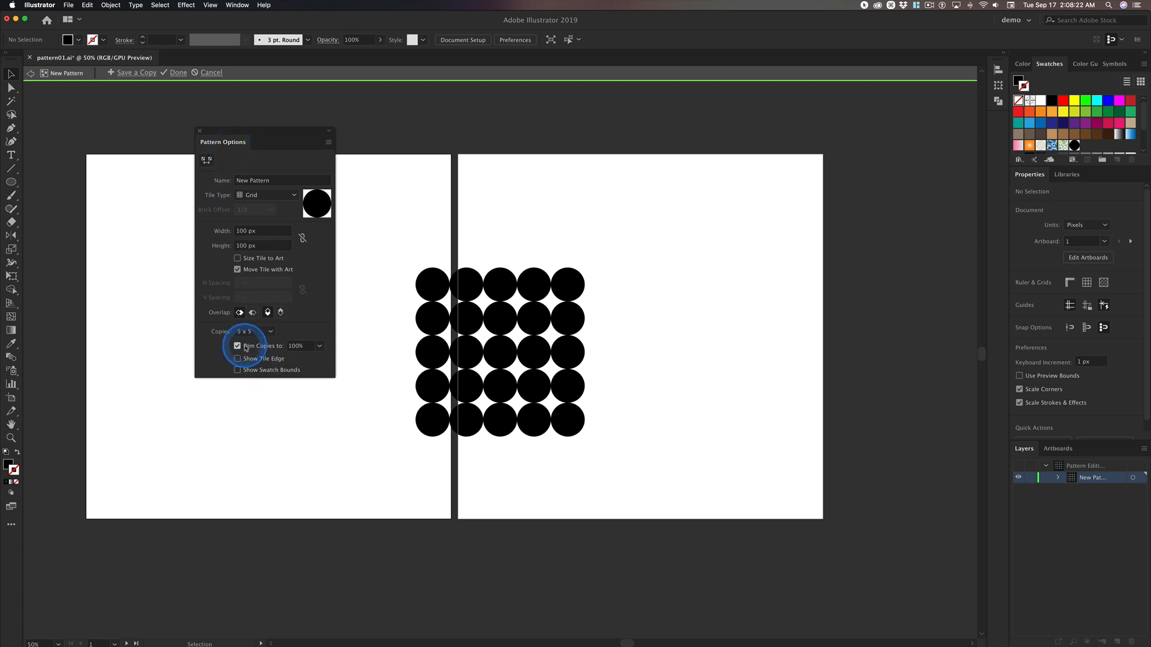
# Try dimming the pattern copies to 70% and set the dimming to 50%.
pyautogui.click(298, 346)
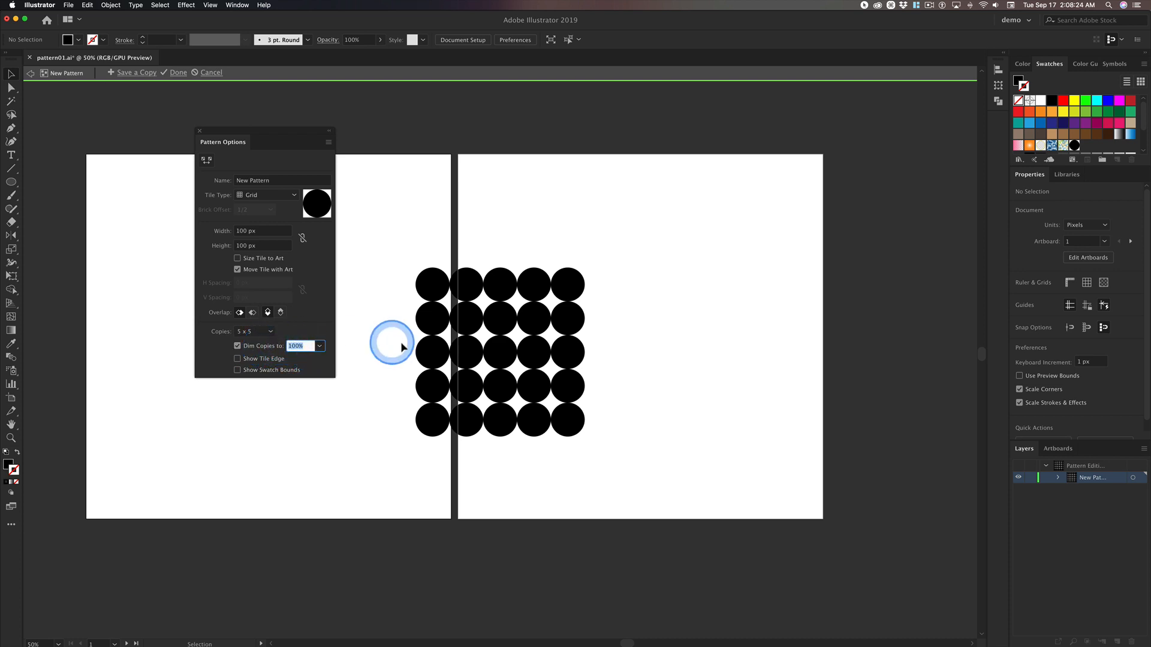
pyautogui.write('70')
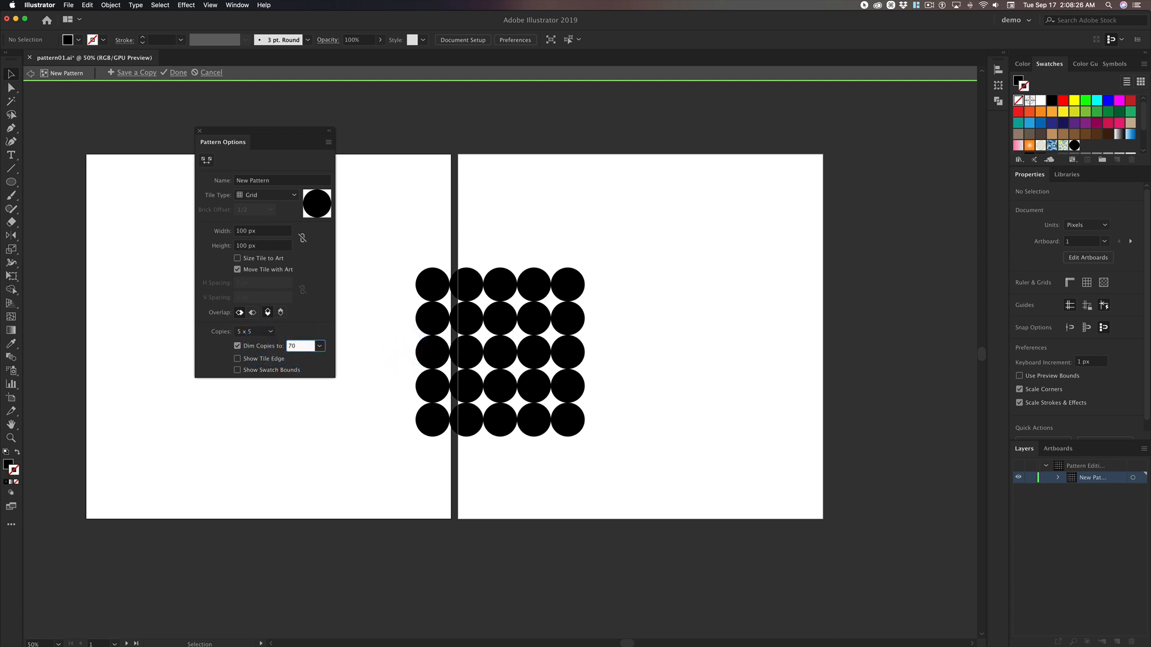
pyautogui.press('Return')
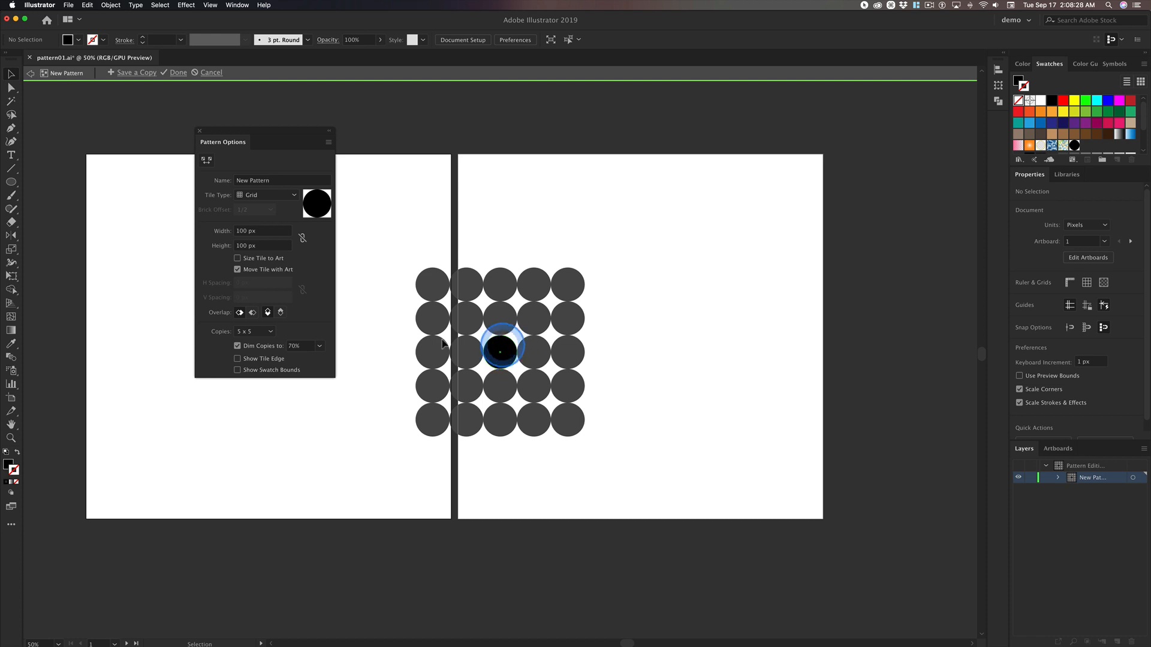
pyautogui.click(306, 347)
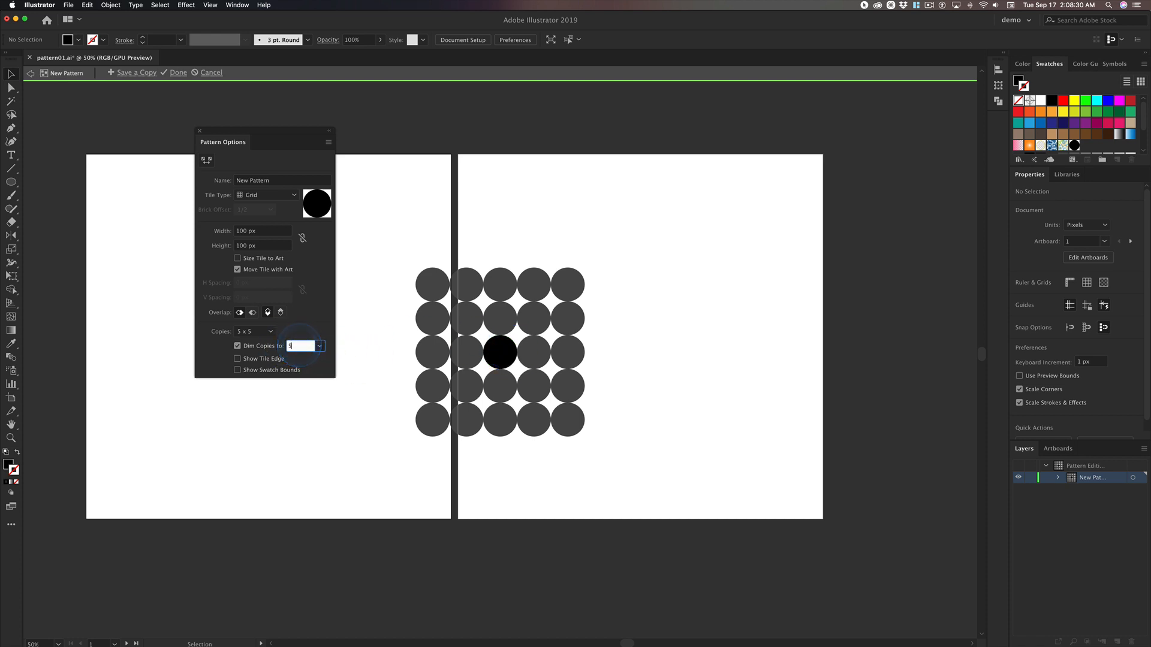
pyautogui.write('50')
pyautogui.press('Return')
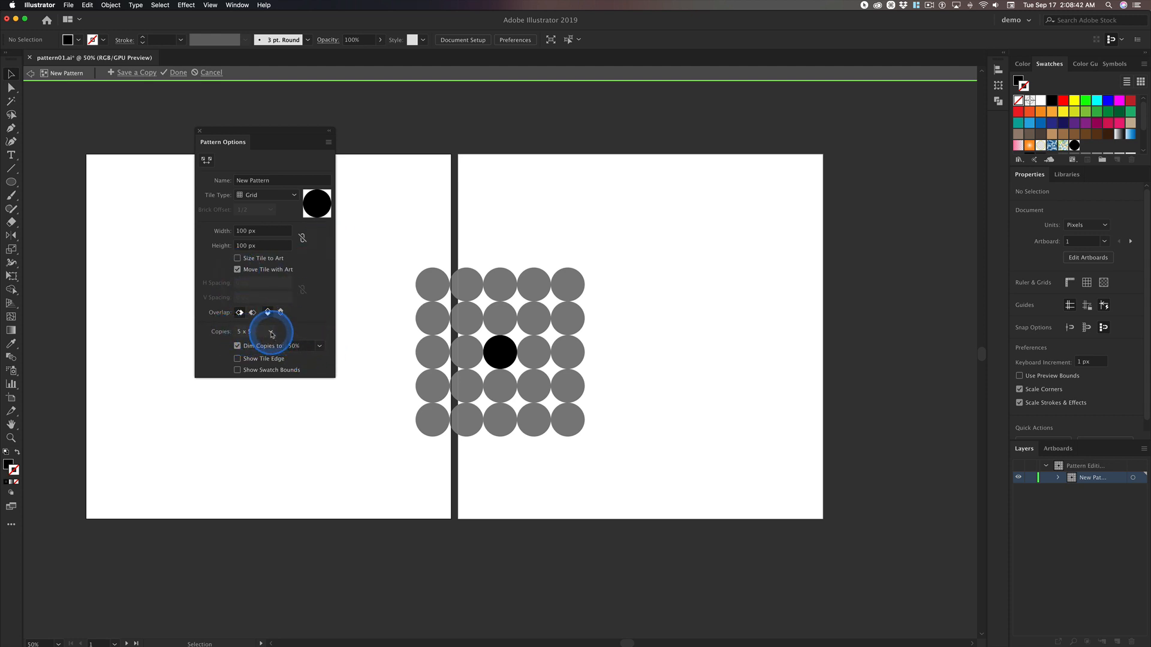
# Try a 3 x 3 pattern preview and set the number of copies to 9 x 9.
pyautogui.click(253, 332)
pyautogui.click(255, 356)
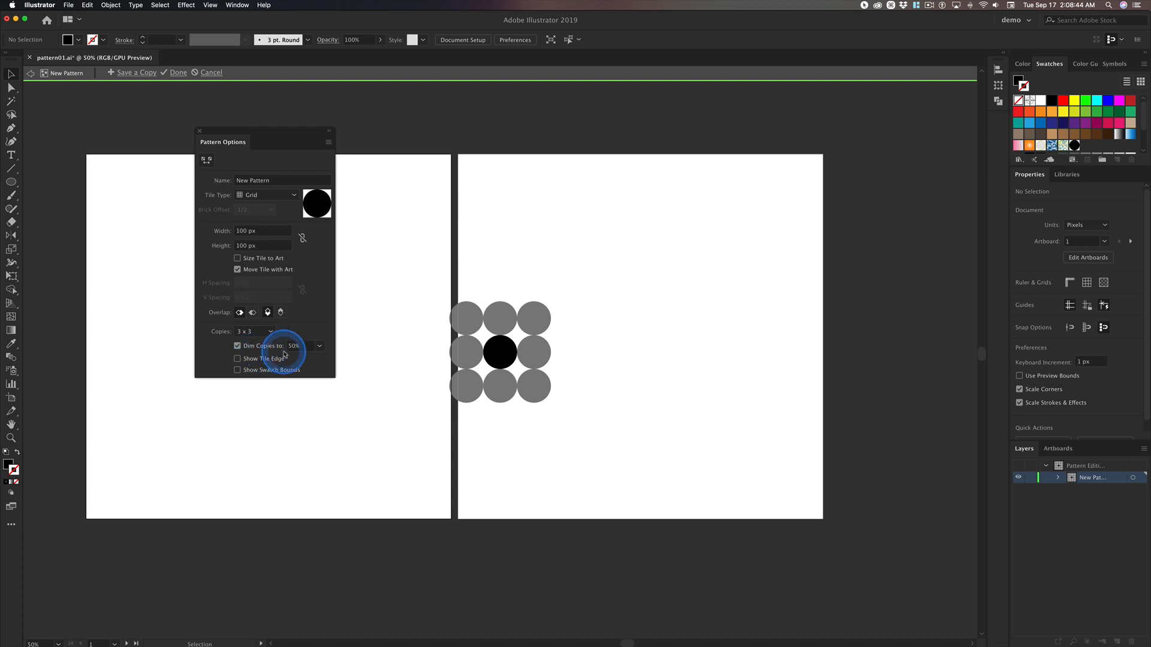
pyautogui.click(272, 332)
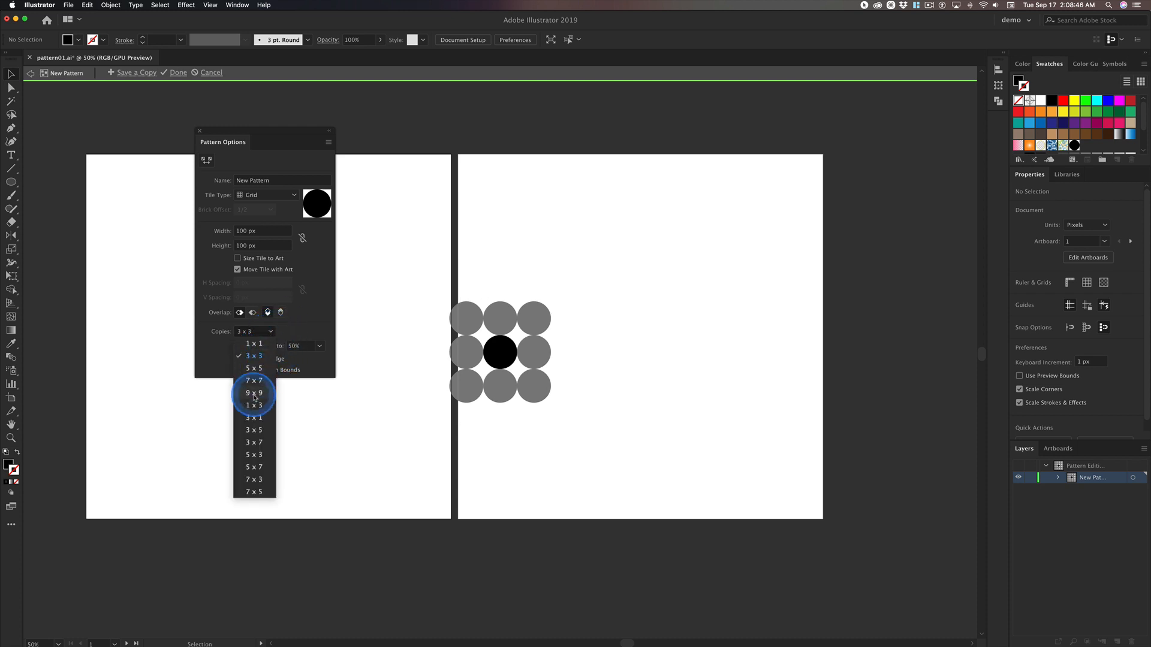
pyautogui.click(255, 392)
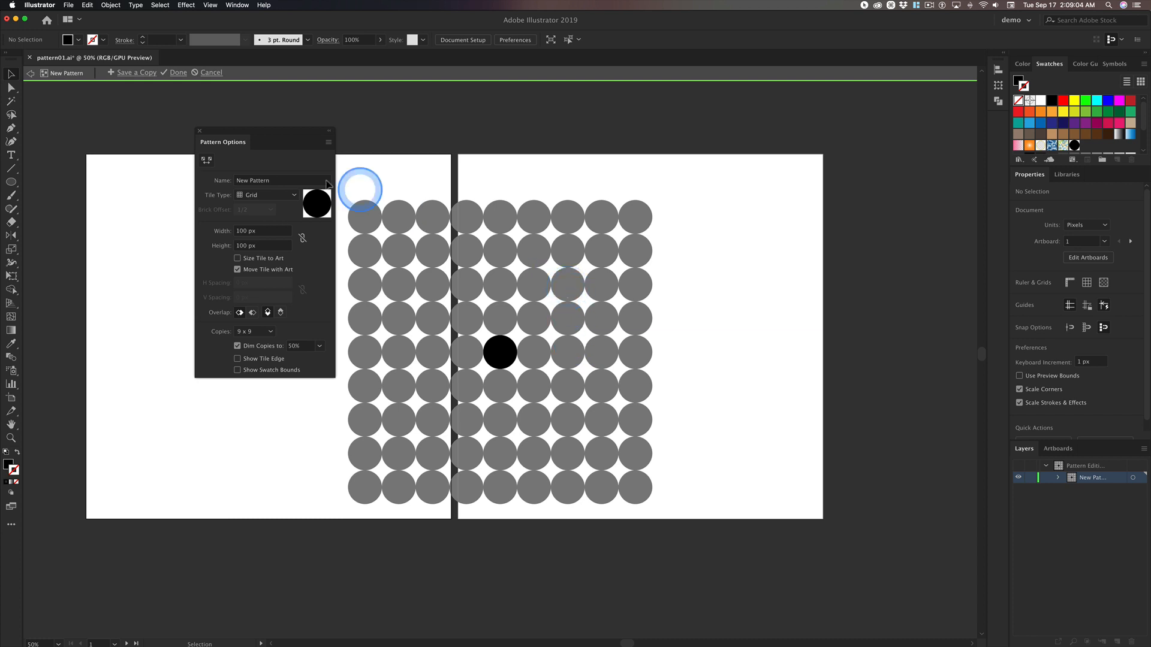
# Name the pattern pd01 and finish pattern editing.
pyautogui.click(277, 183)
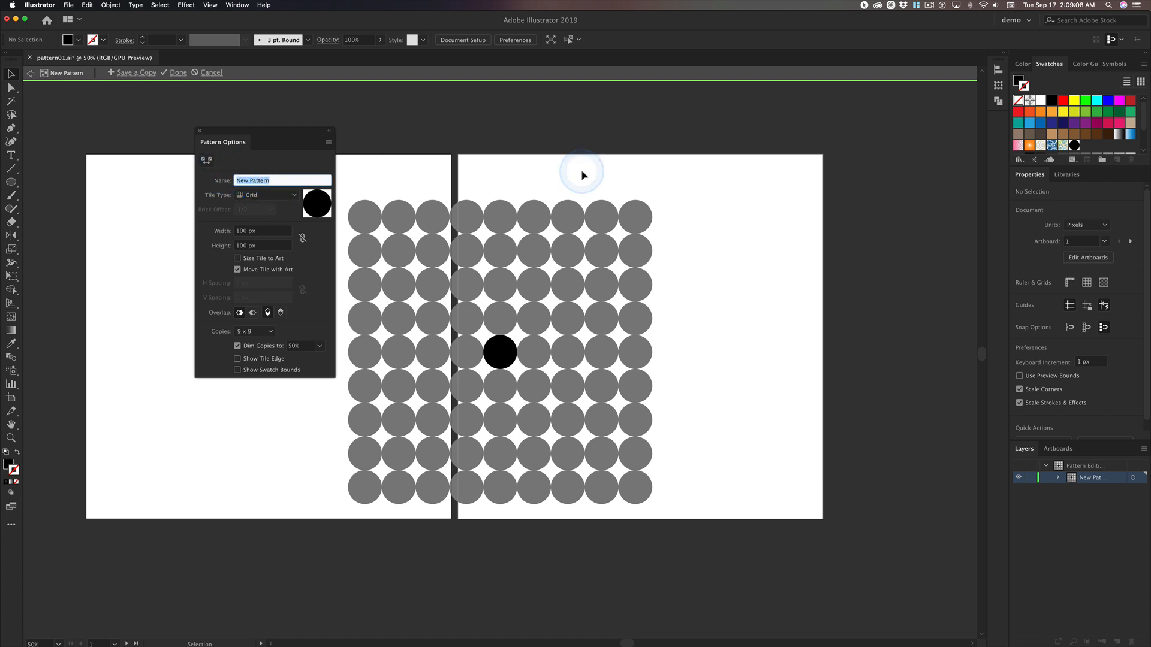
pyautogui.write('pd01')
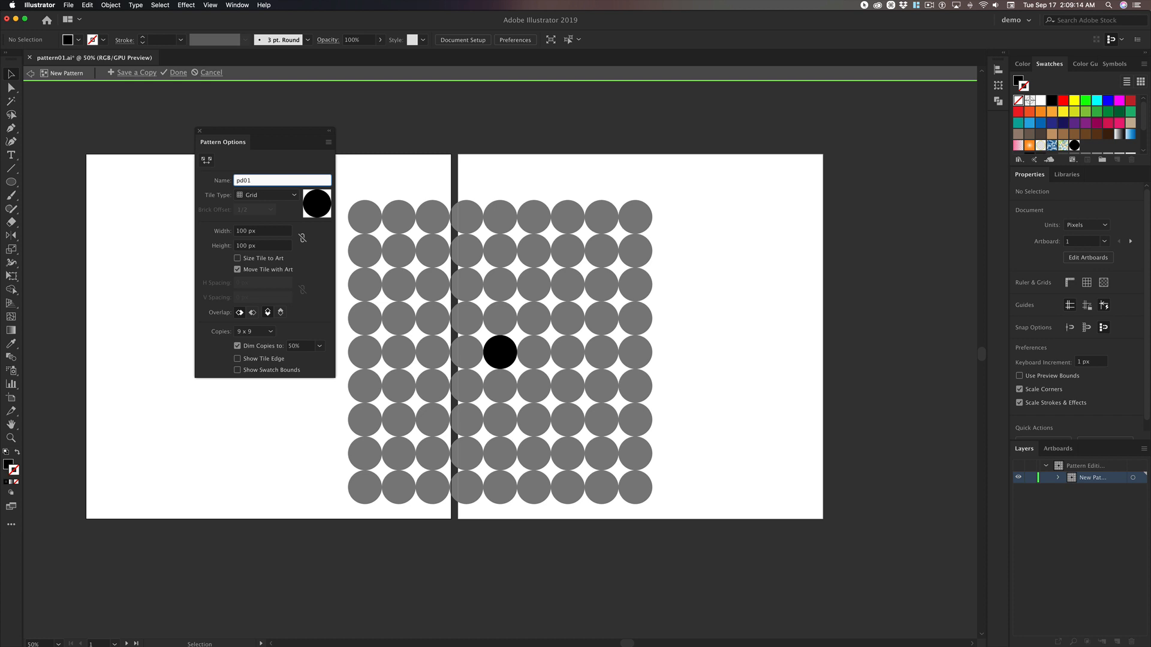
pyautogui.press('Return')
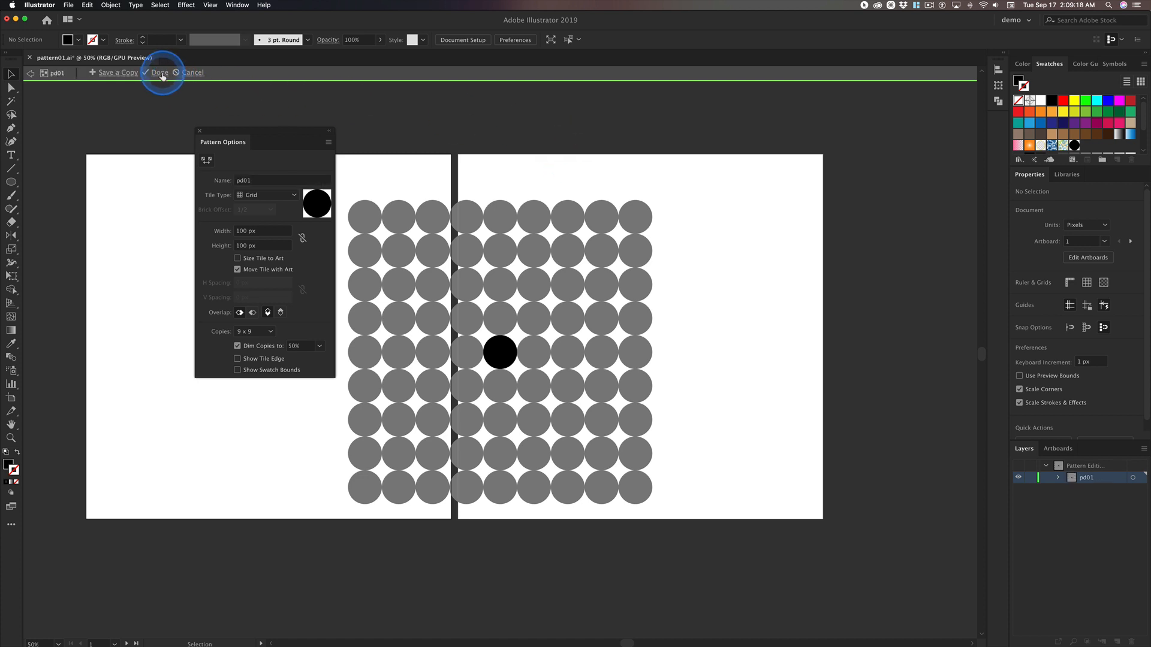
pyautogui.click(160, 72)
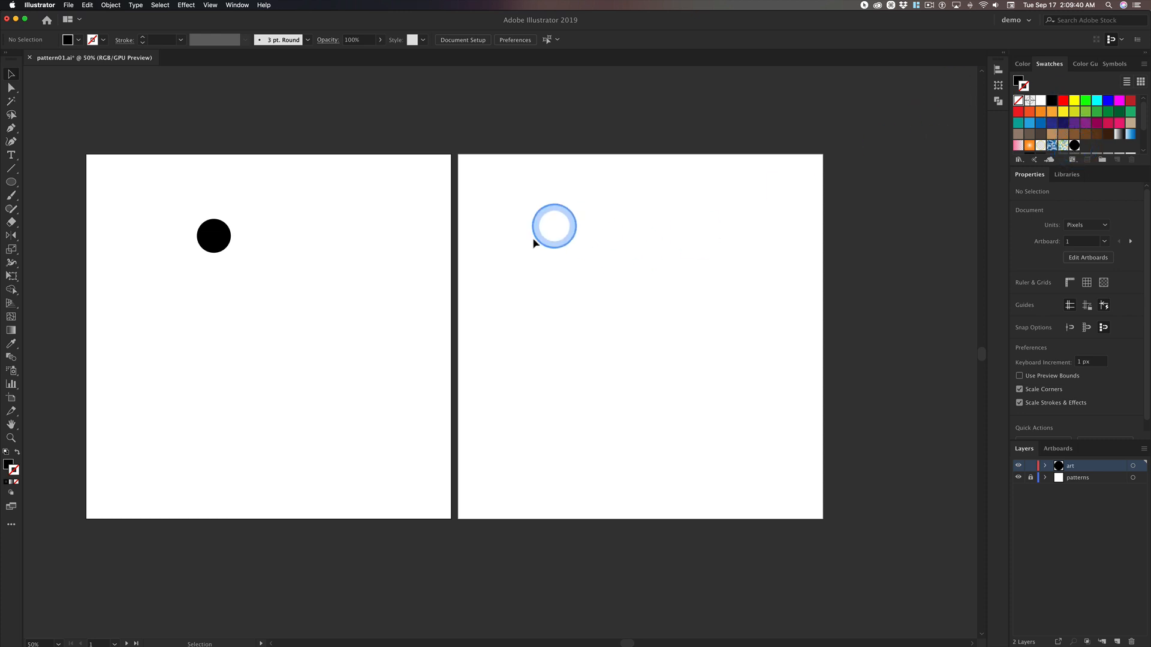
# Make the Patterns artboard active, unlock the patterns layer and select its white background rectangle.
pyautogui.click(512, 208)
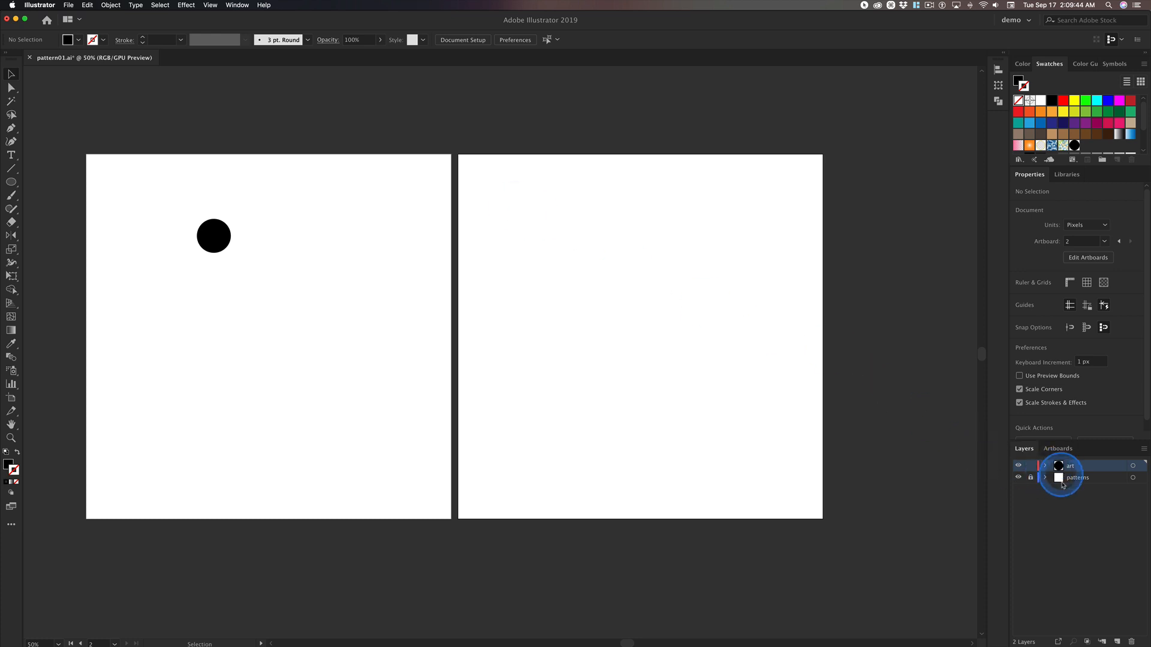
pyautogui.click(1094, 478)
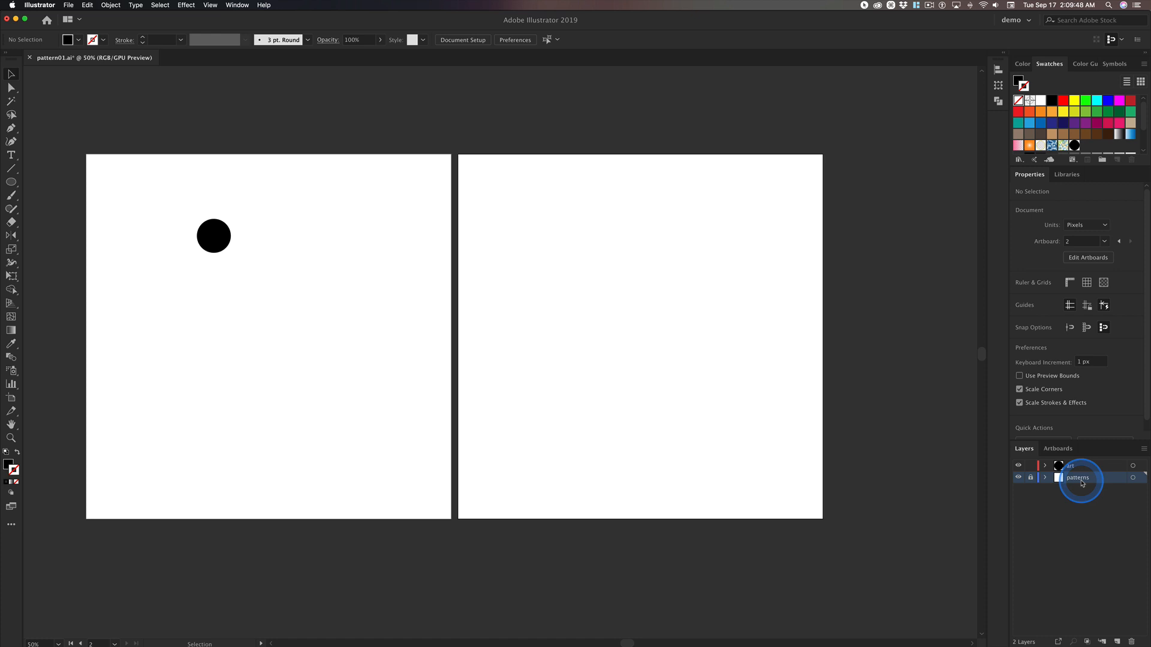
pyautogui.click(1030, 478)
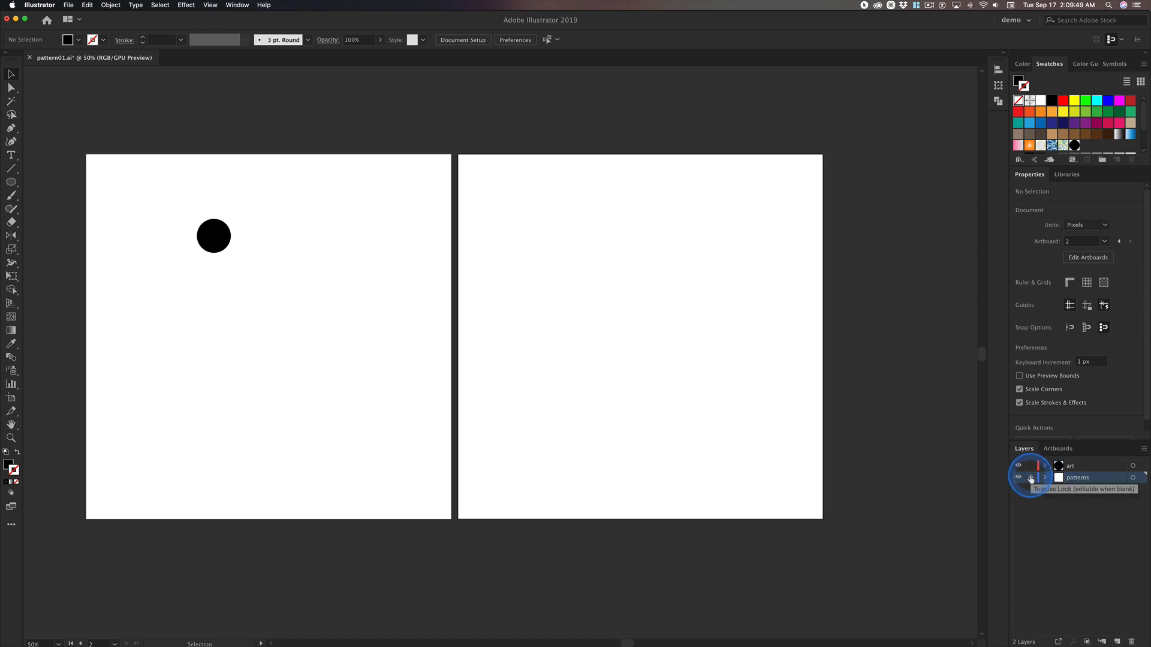
pyautogui.click(593, 301)
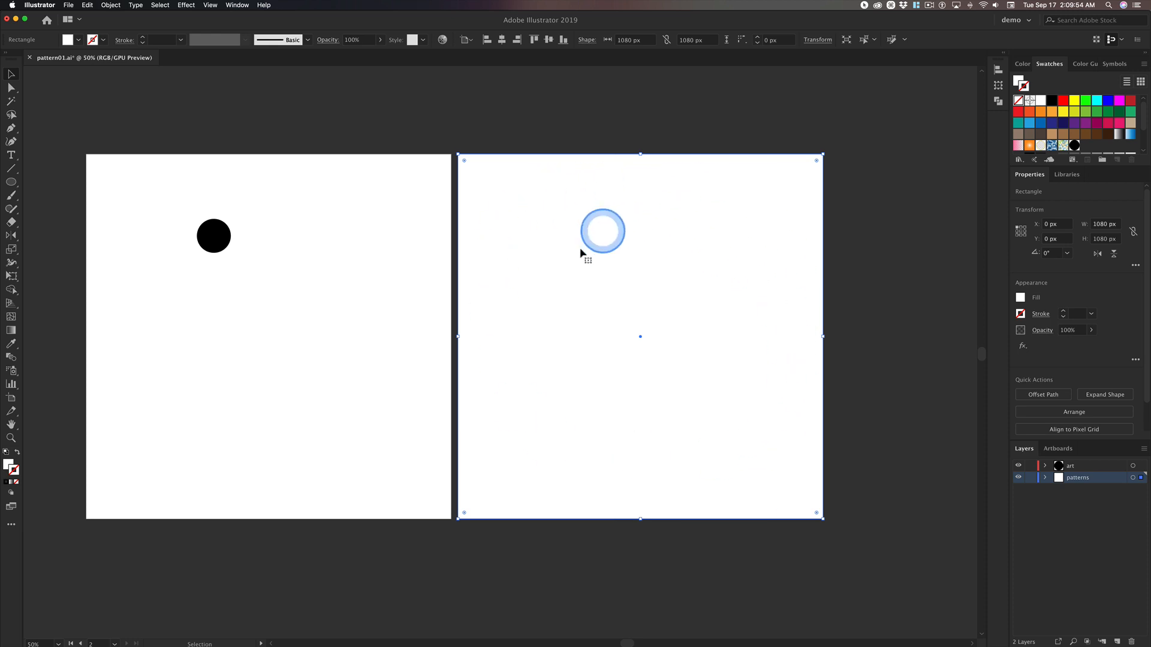
# Remove the rectangle's stroke and fill it with the pd01 pattern swatch.
pyautogui.click(1074, 146)
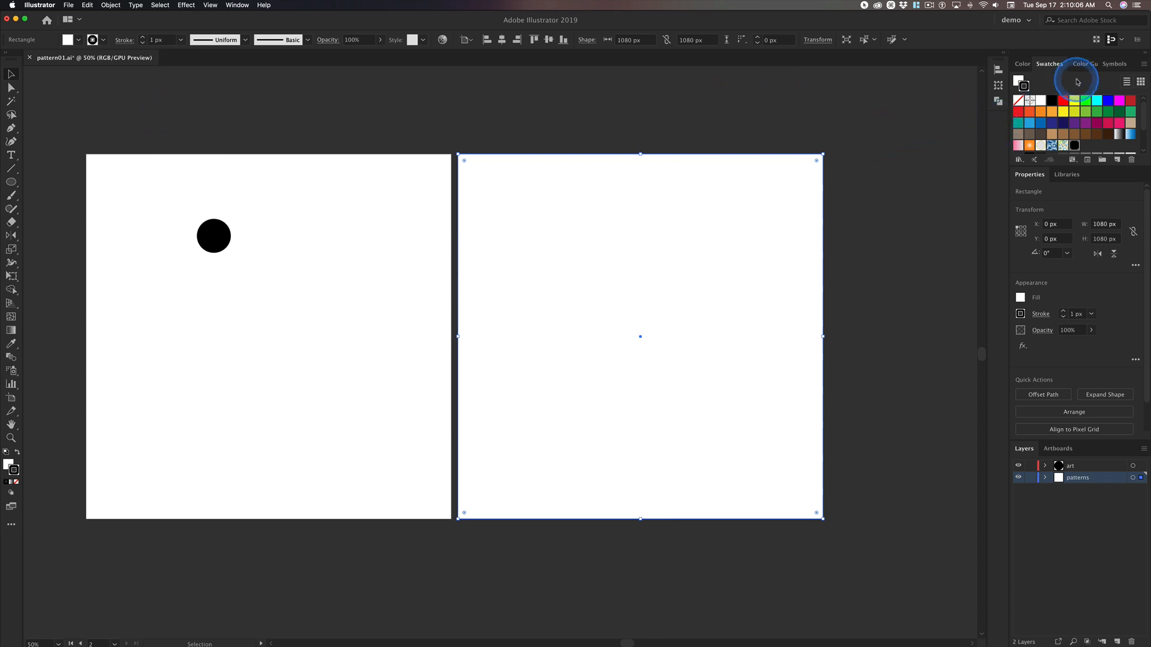
pyautogui.click(1018, 99)
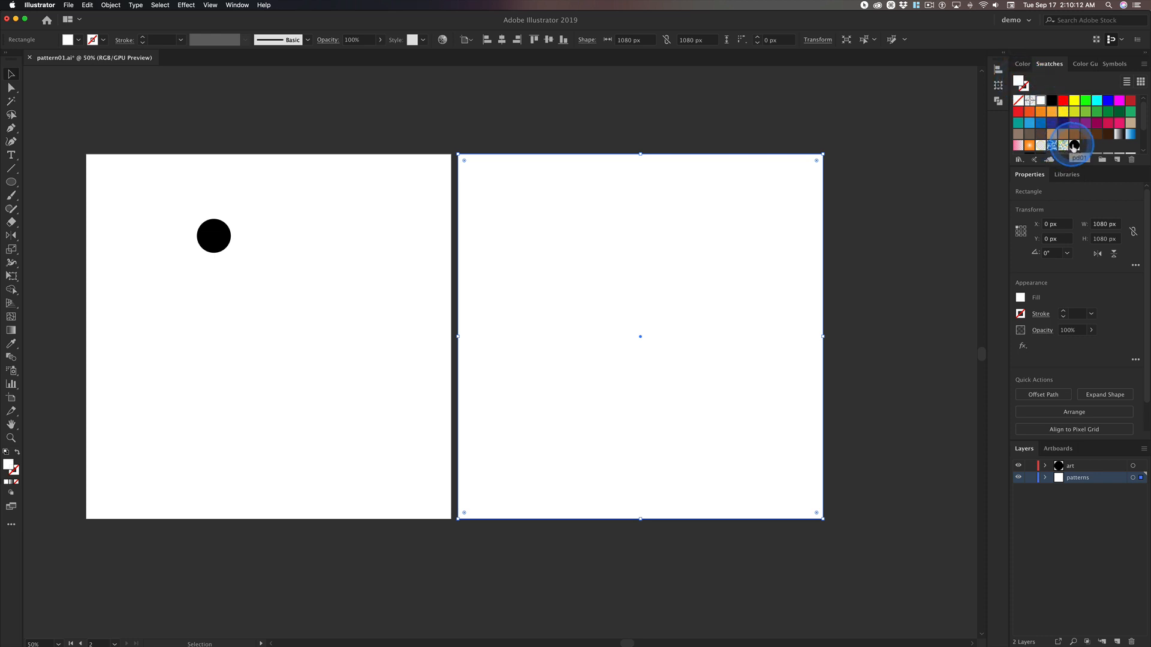
pyautogui.click(1074, 145)
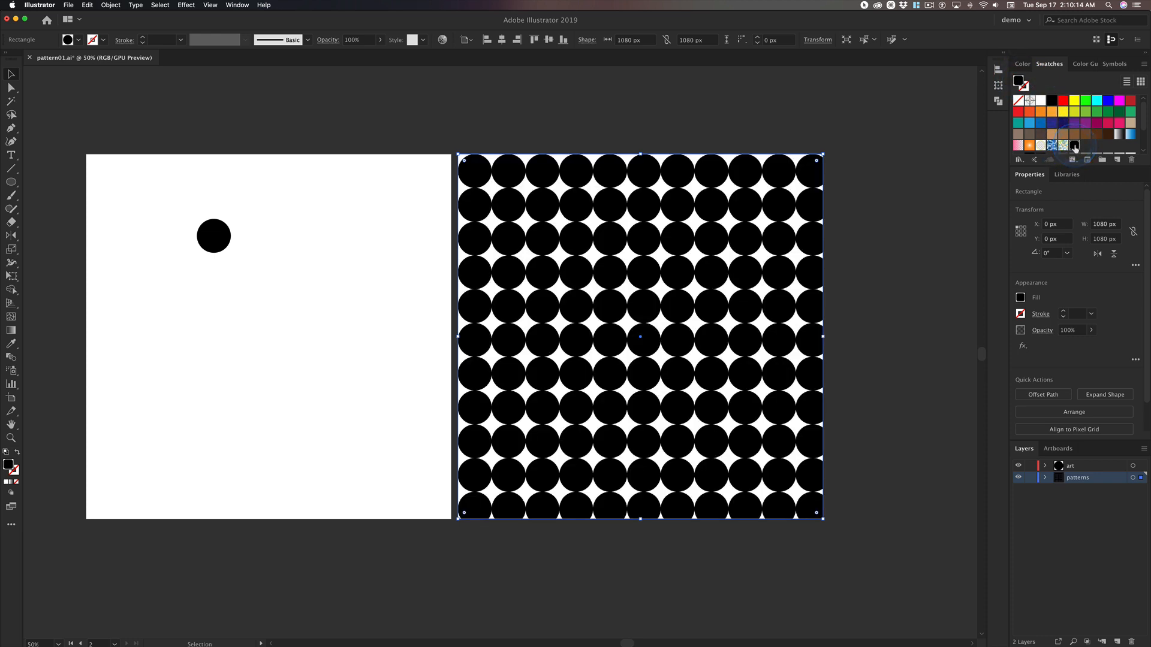
pyautogui.click(624, 217)
pyautogui.click(701, 361)
pyautogui.click(768, 248)
pyautogui.click(891, 190)
# Preview the Patterns artboard in Save for Web and leave without exporting.
pyautogui.press('super+alt+shift+s')
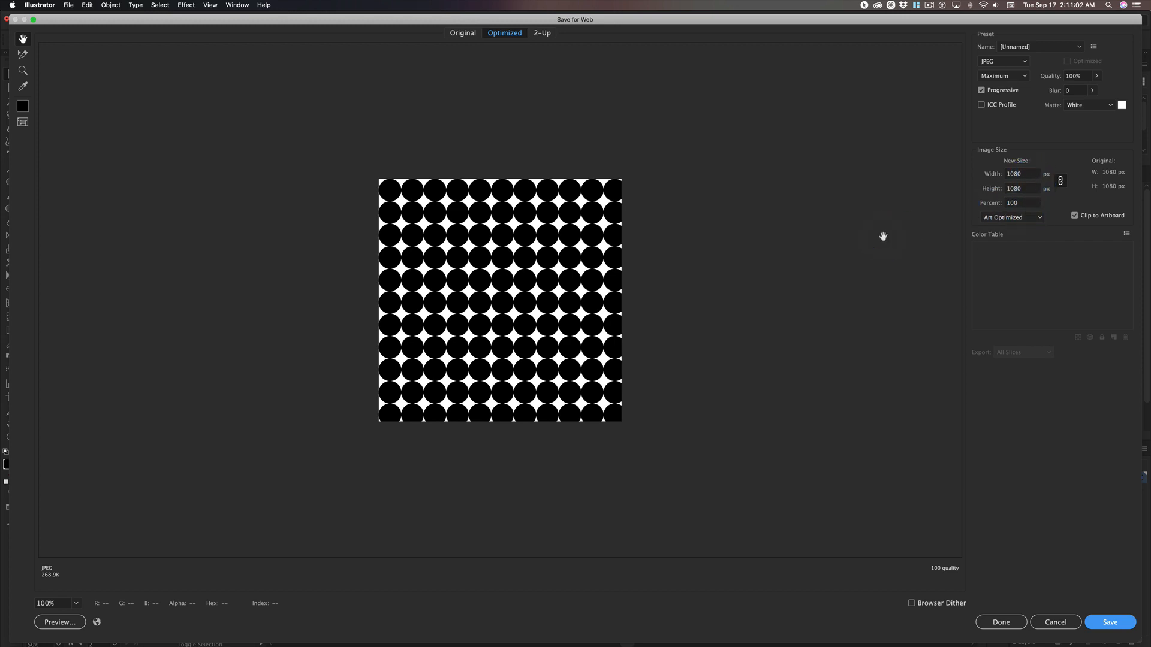
pyautogui.press('Escape')
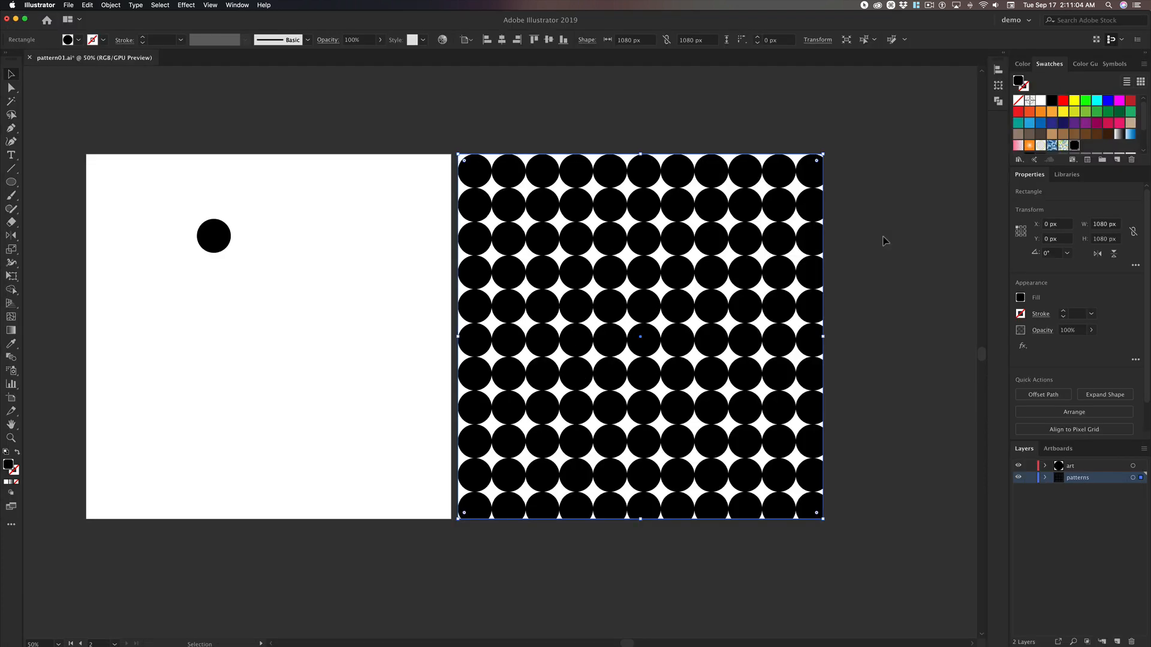